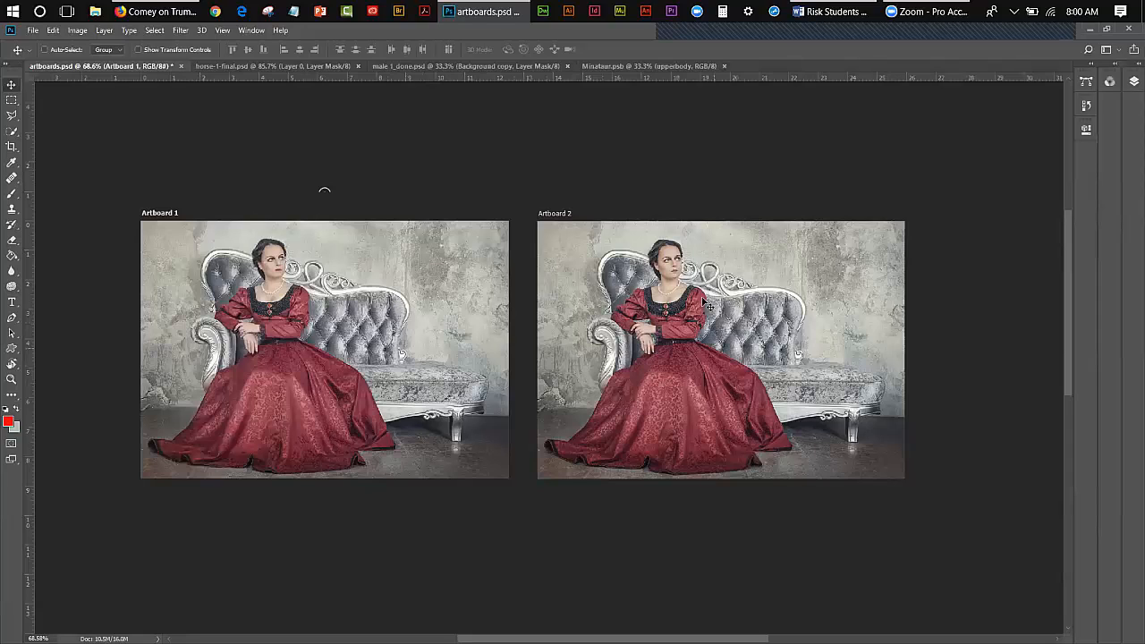
Display the document's layers and collapse the Artboard 1 and Artboard 2 groups
click(1127, 83)
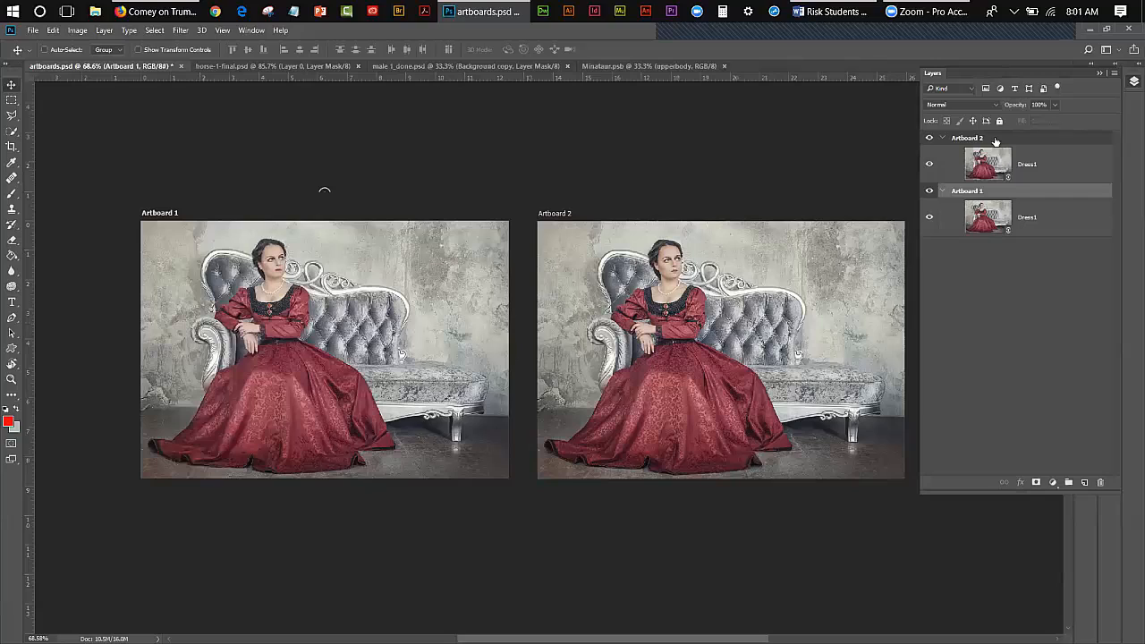
click(943, 193)
click(943, 139)
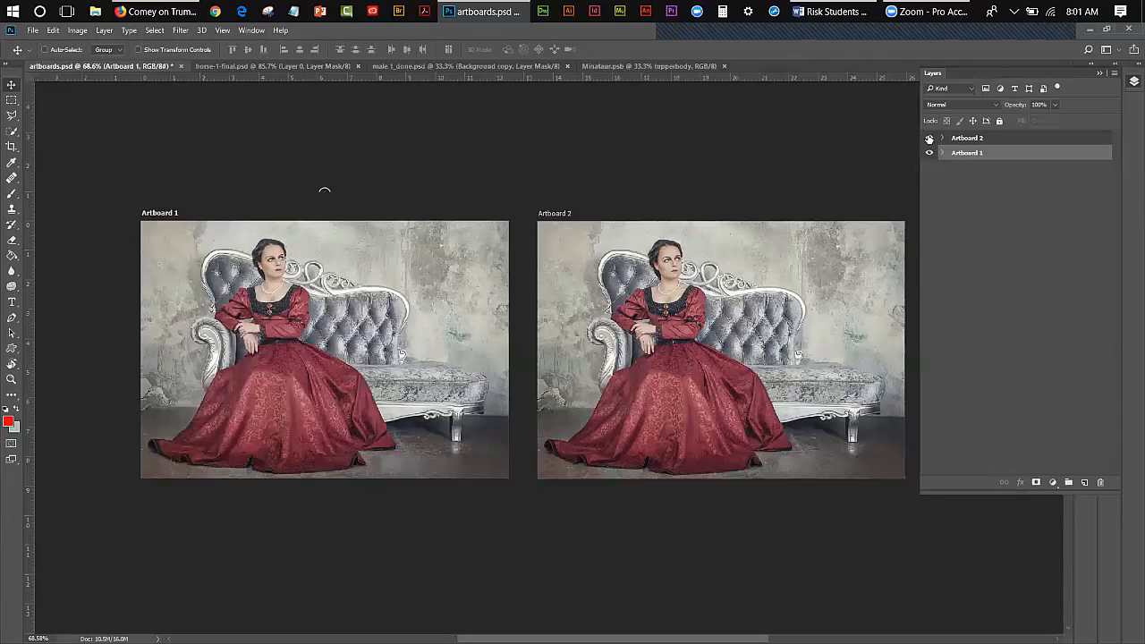
Hide and reshow Artboard 2, and do the same for Artboard 1, to compare their visibility
click(929, 139)
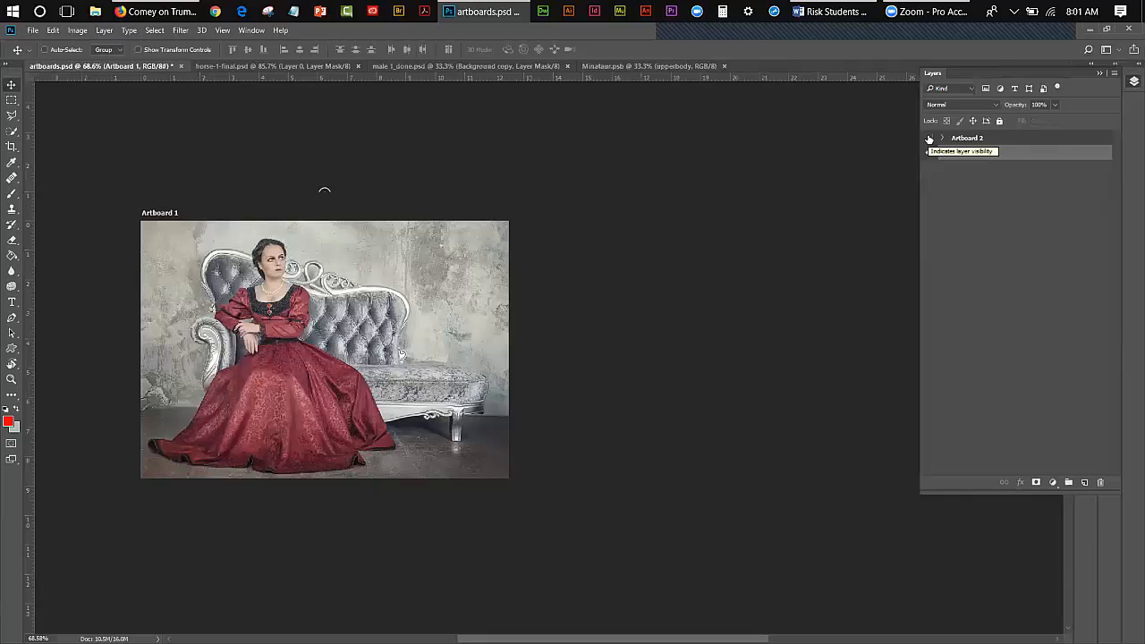
click(928, 138)
click(930, 153)
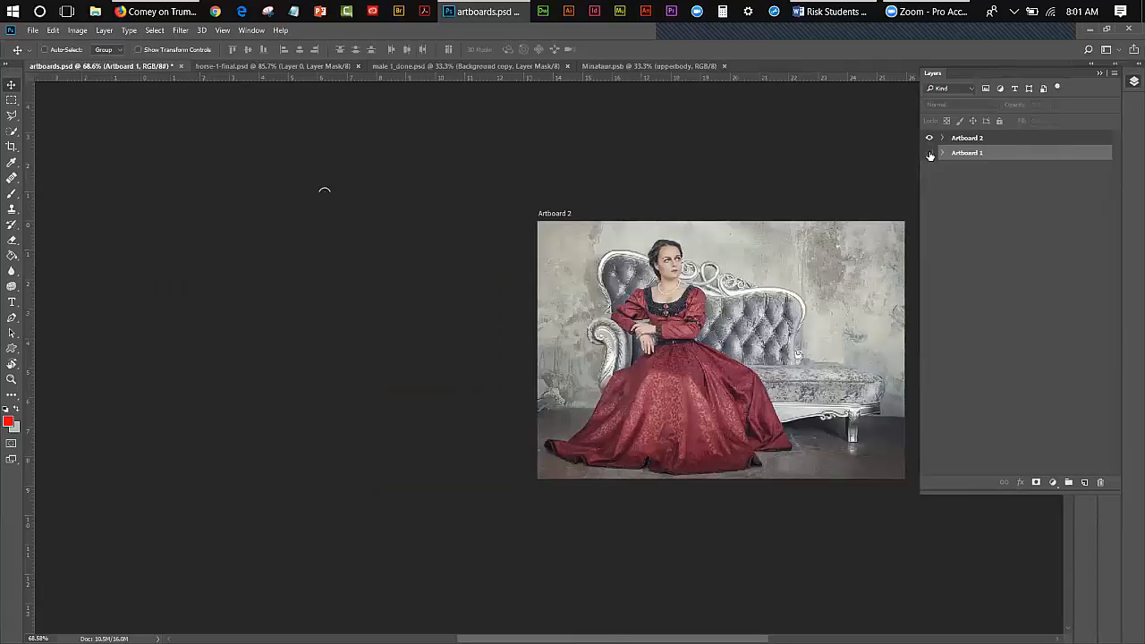
click(930, 153)
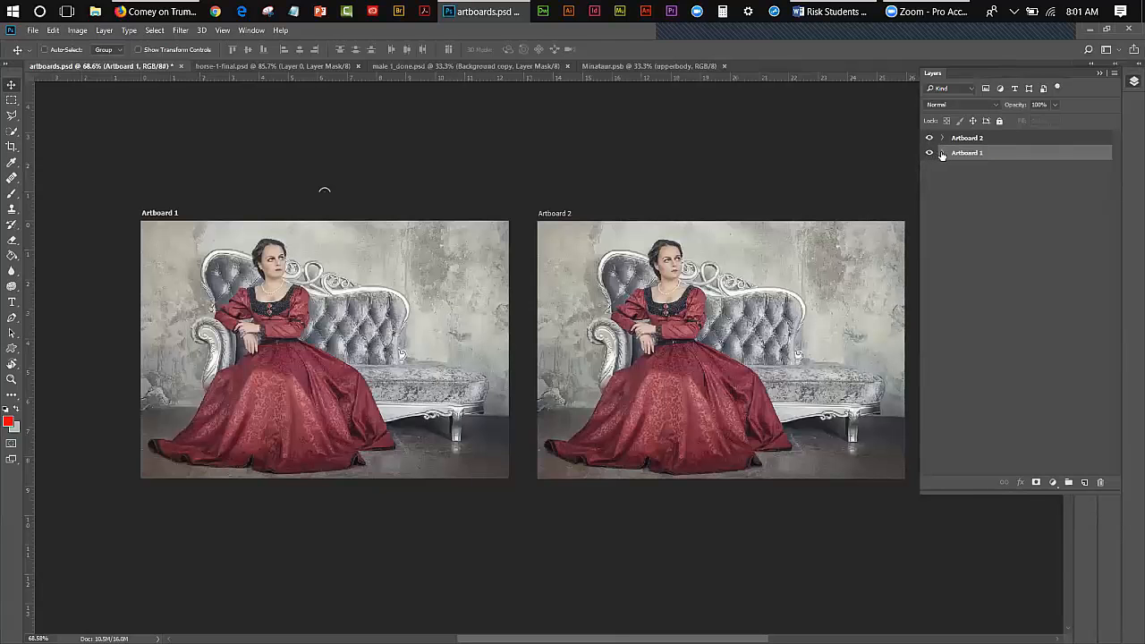
Expand Artboard 1 and switch its Dress1 layer's visibility off and back on
click(942, 153)
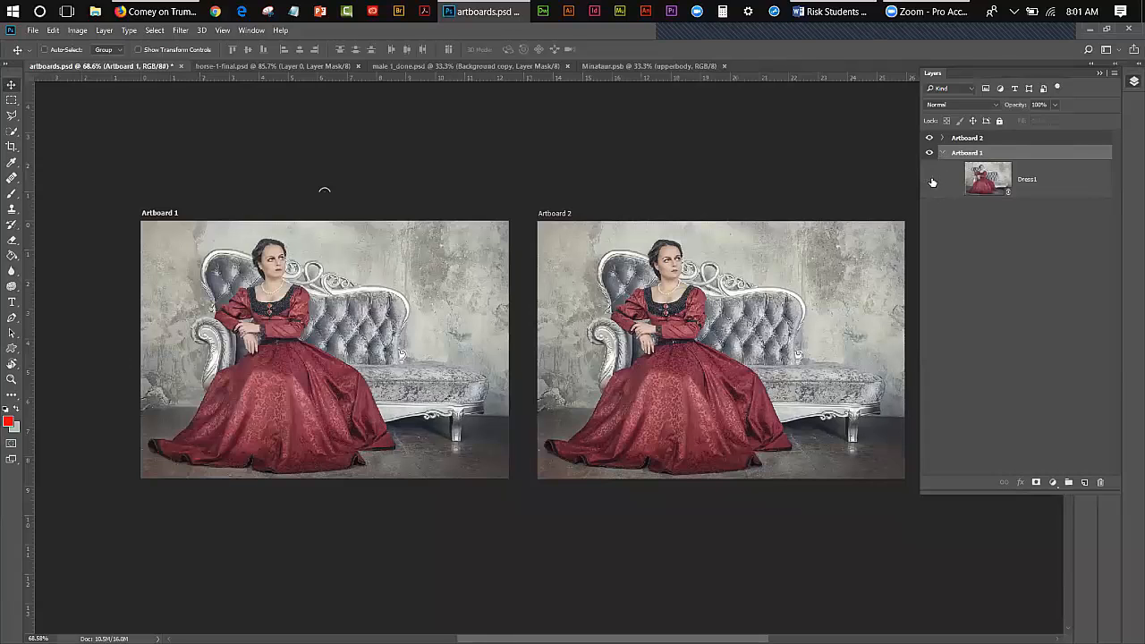
click(929, 180)
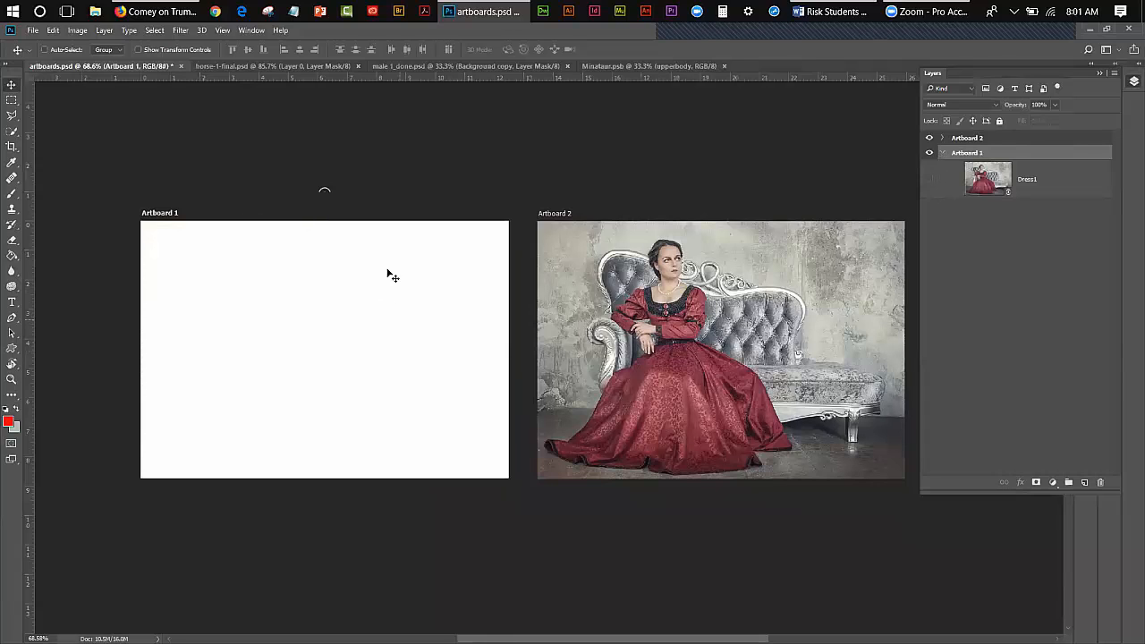
click(929, 180)
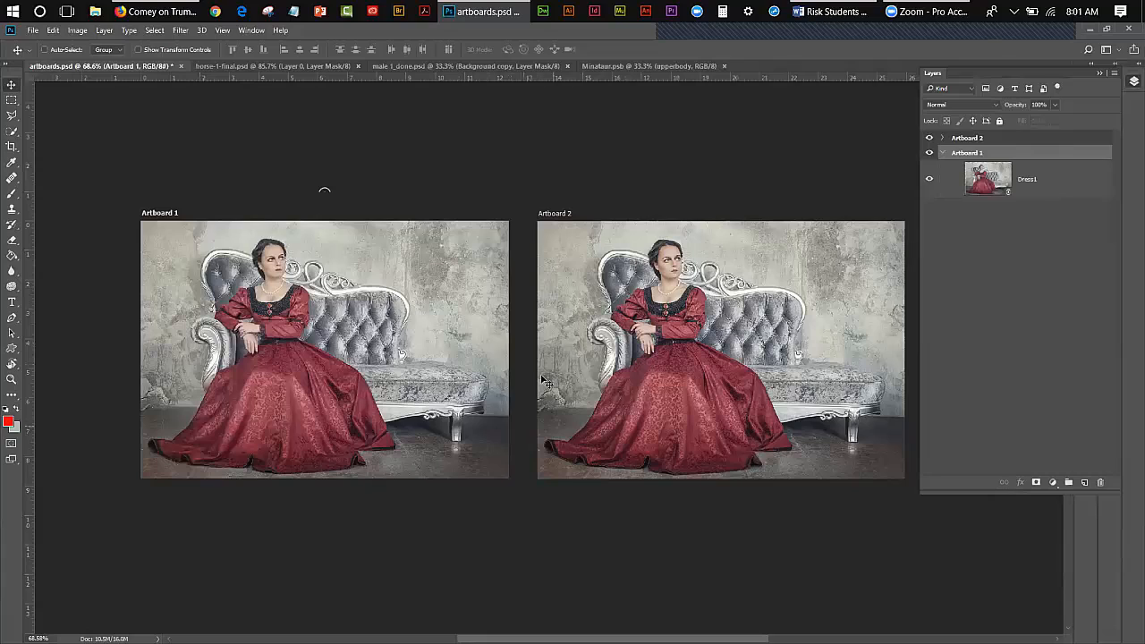
Expand Artboard 2 and delete its Dress1 layer
click(1044, 194)
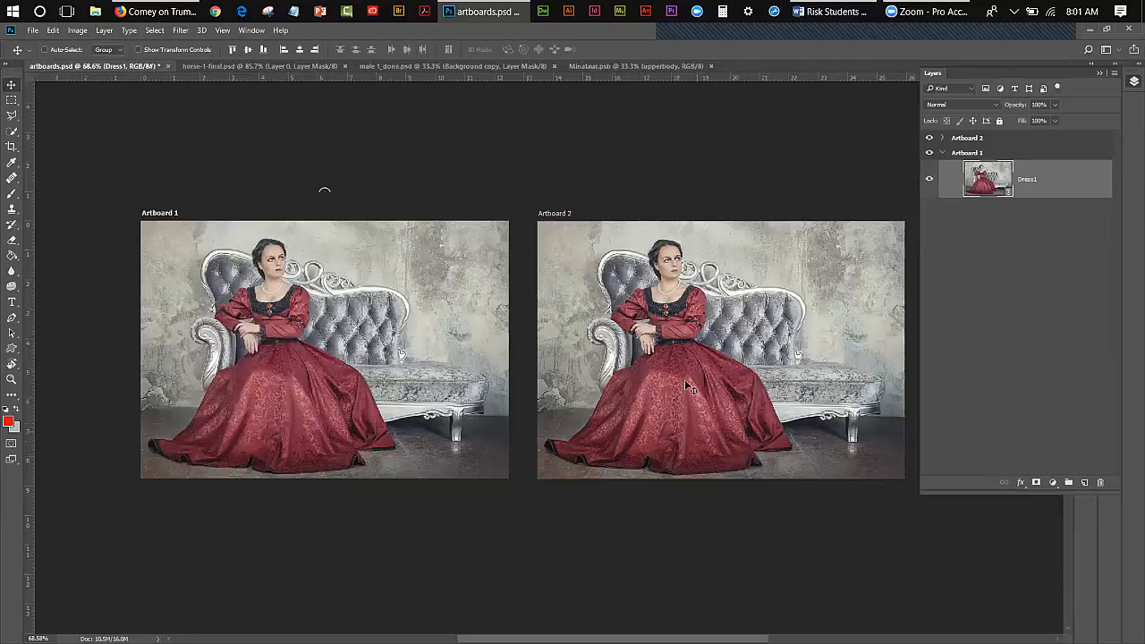
click(952, 142)
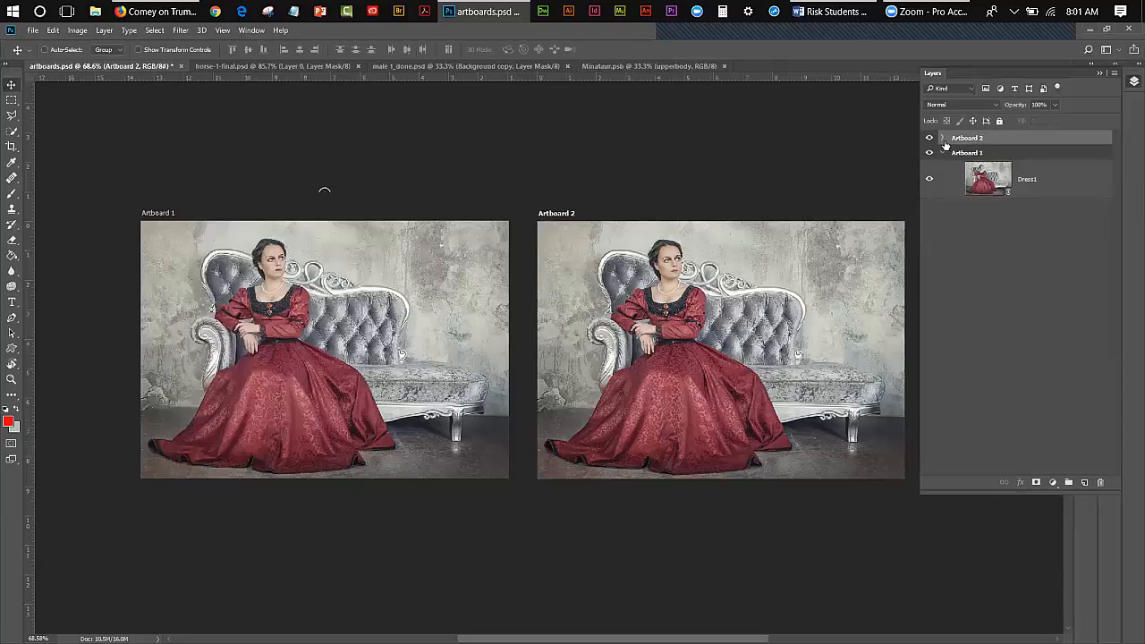
click(943, 140)
click(981, 167)
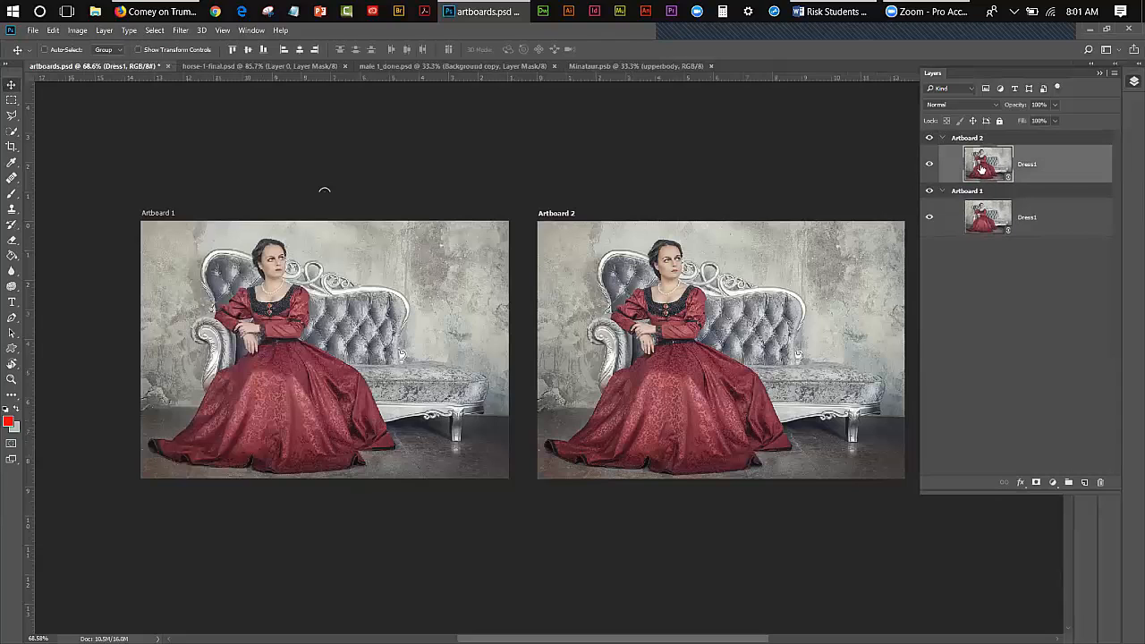
key(Delete)
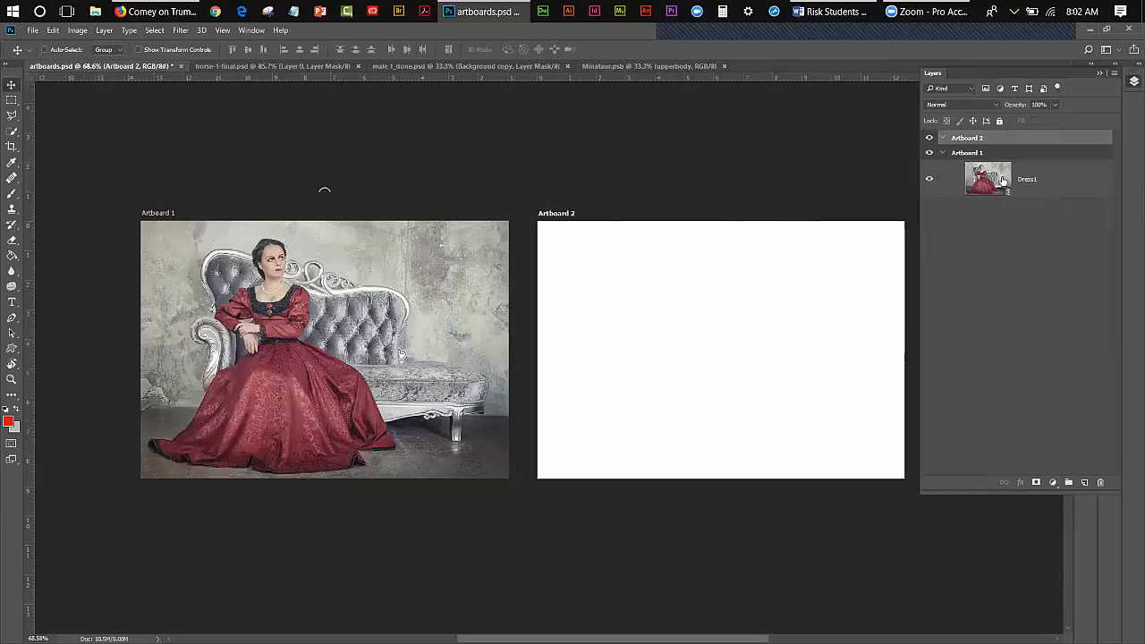
Duplicate Artboard 1's Dress1 layer and move the copy into Artboard 2
drag(998, 179, 1084, 482)
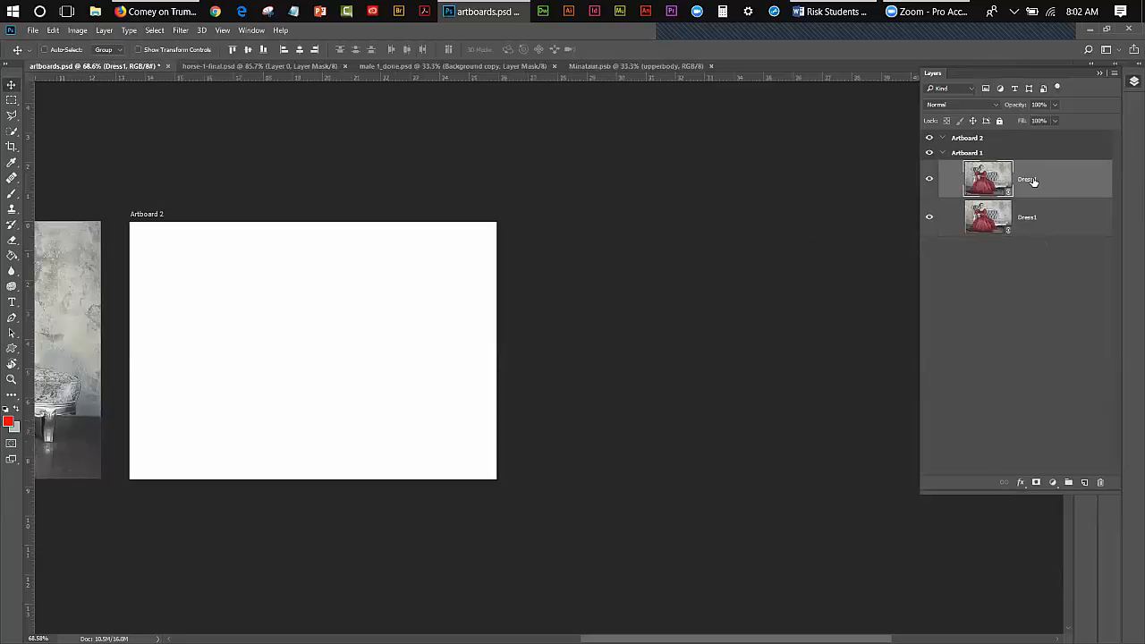
drag(1032, 180, 1031, 136)
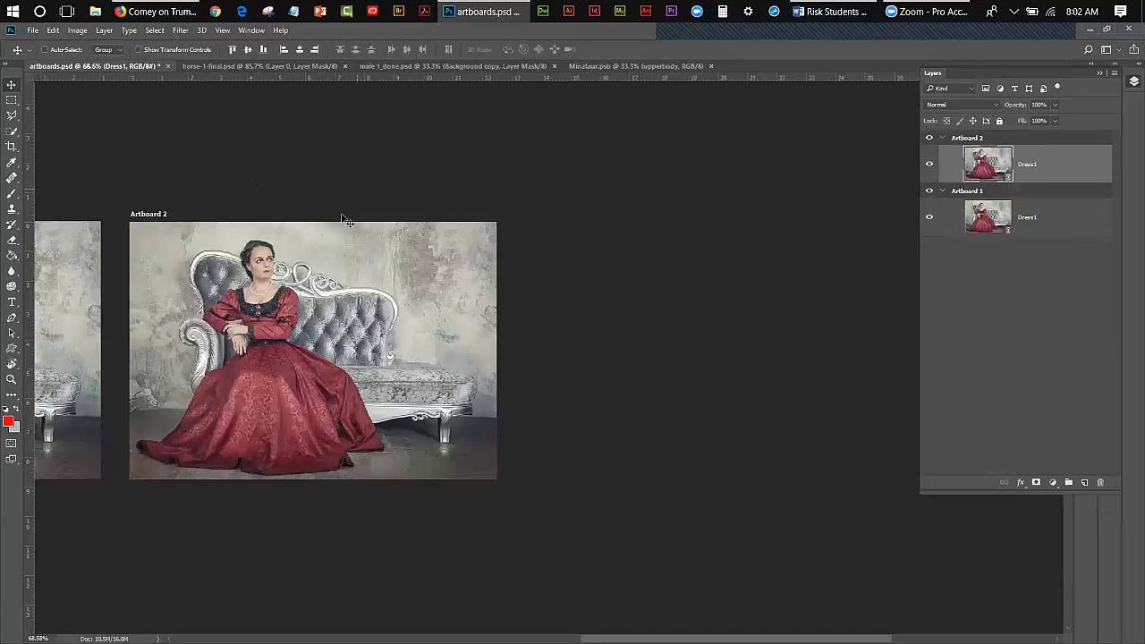
drag(735, 639, 630, 638)
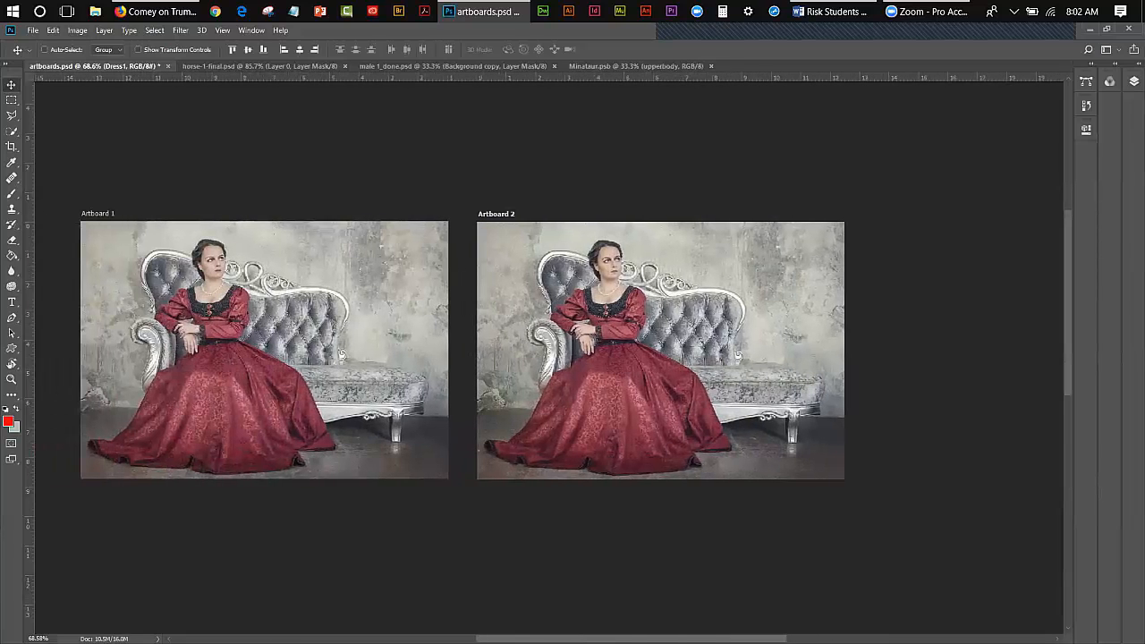
Mask Artboard 2's Dress1 layer with a rectangular selection around the woman's head and upper body
click(1131, 83)
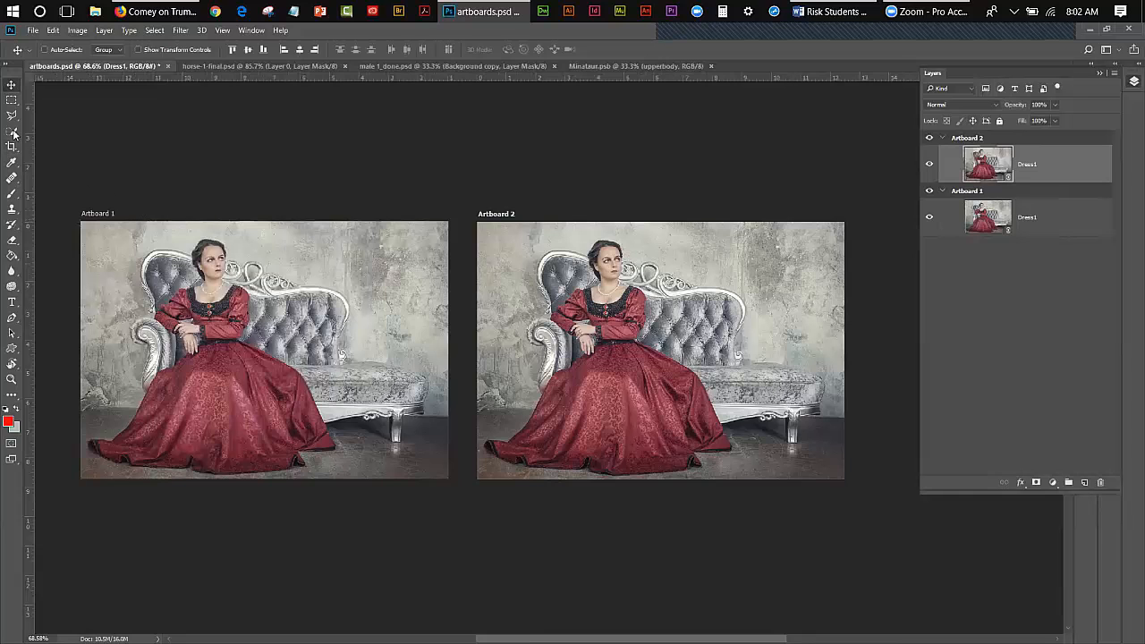
click(12, 99)
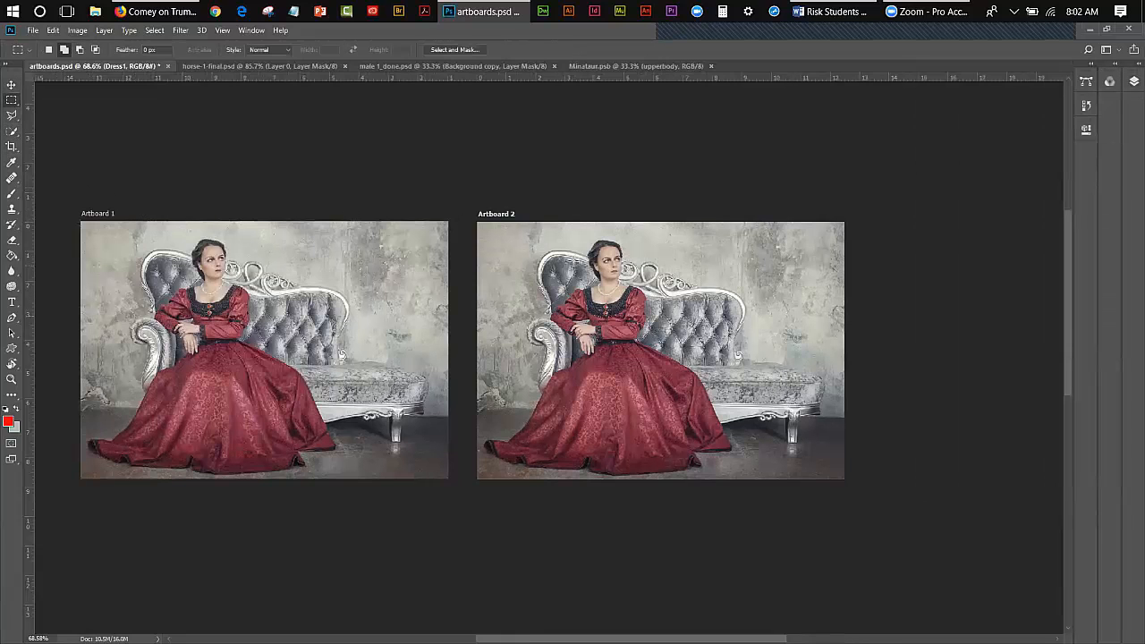
drag(547, 248, 713, 331)
click(1134, 80)
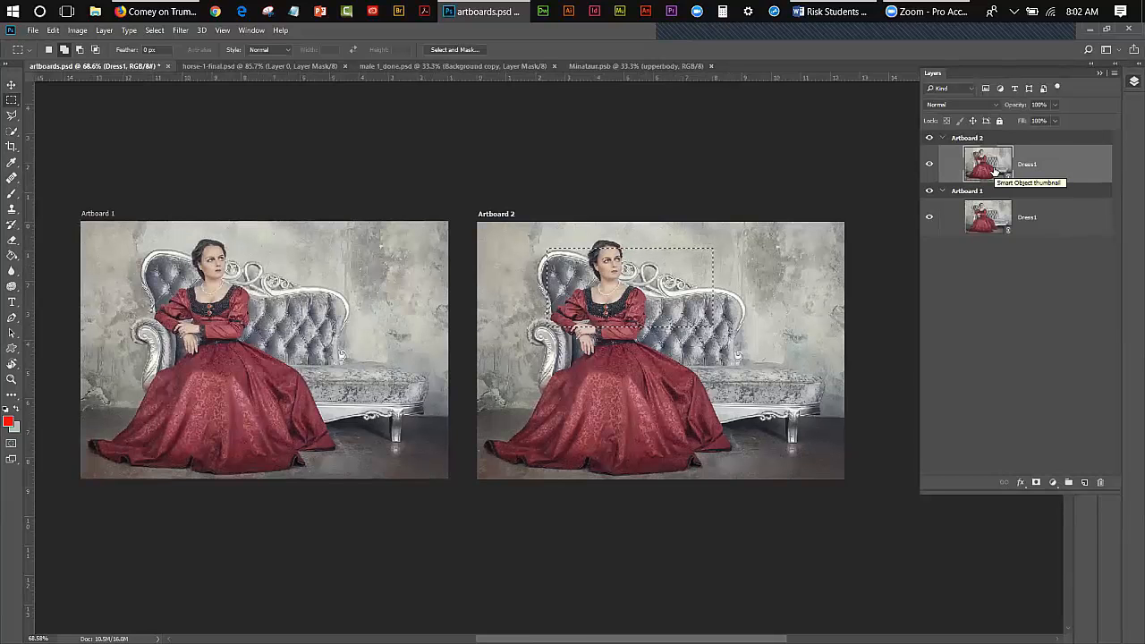
click(1036, 482)
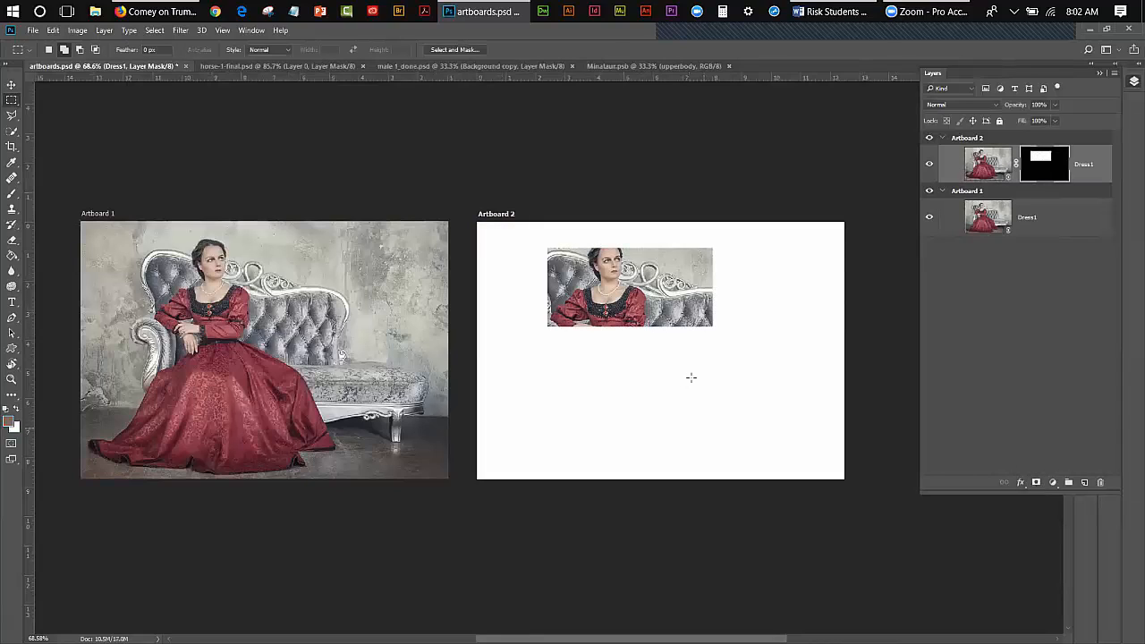
Select the woman's hair, face and neckline on Artboard 1's Dress1 layer with the Quick Selection tool
click(1026, 222)
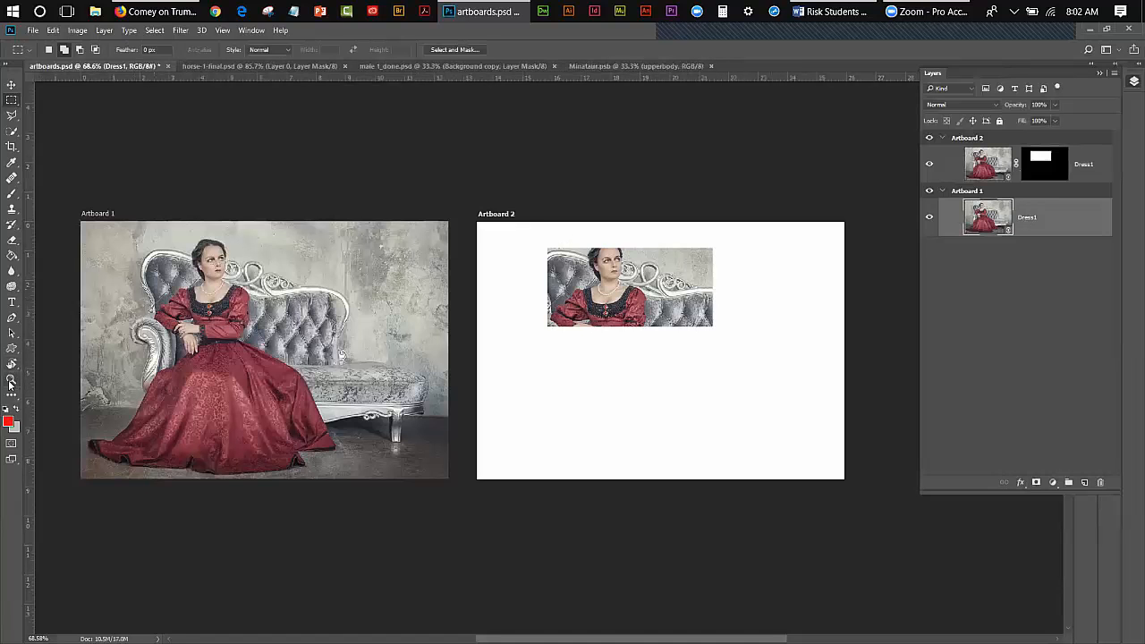
click(10, 380)
click(220, 280)
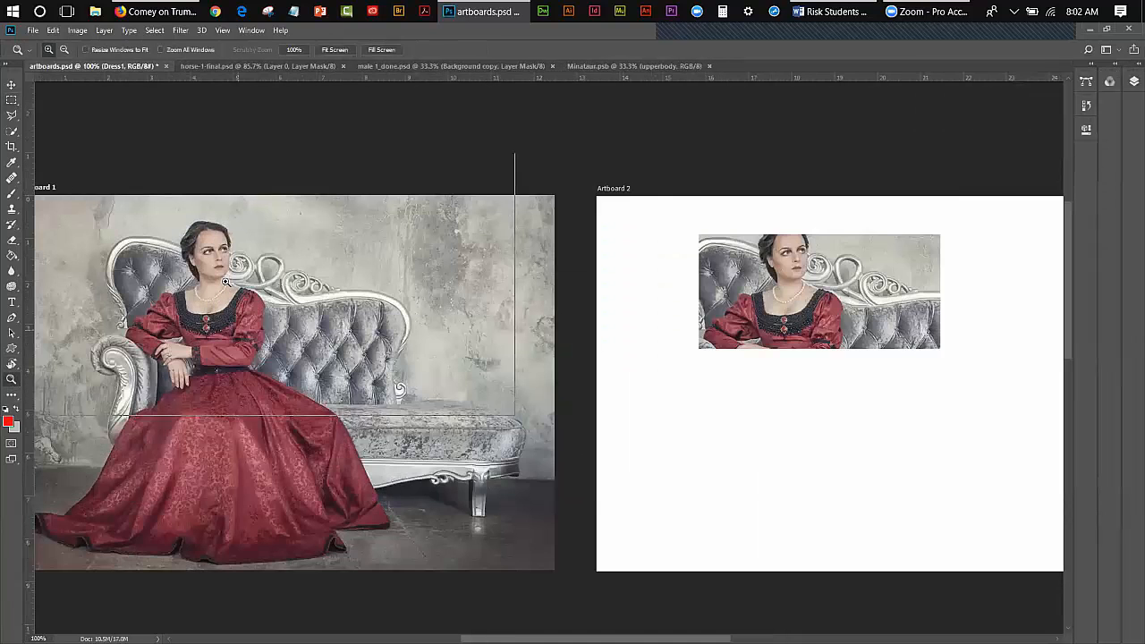
click(225, 282)
click(10, 132)
mouse_move(170, 192)
mouse_down()
mouse_move(186, 219)
mouse_move(193, 309)
mouse_up()
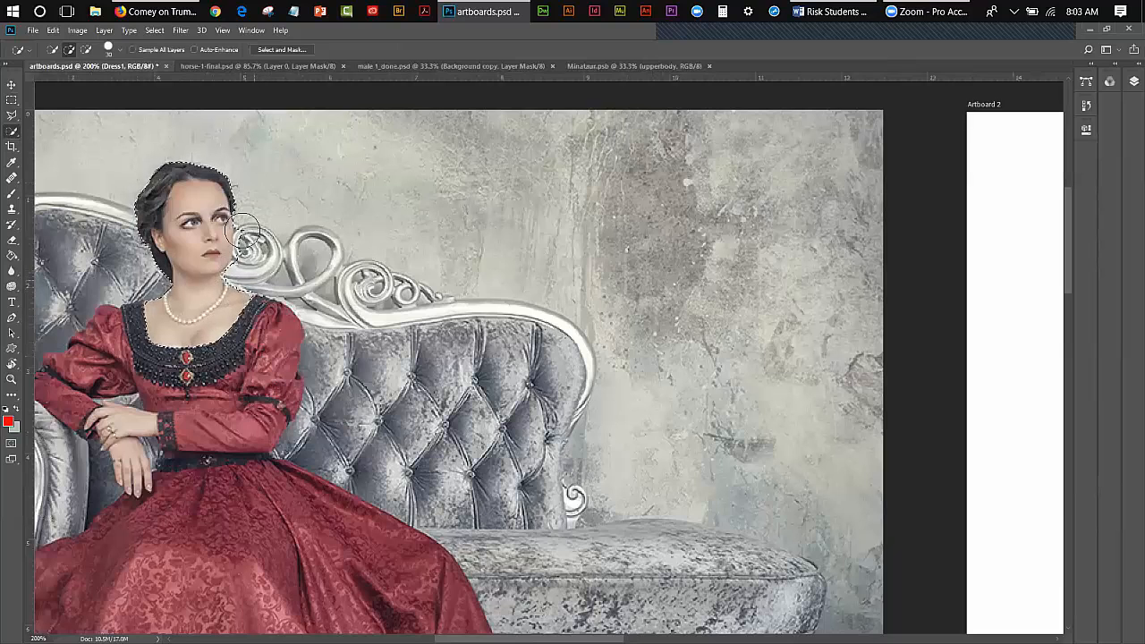
key(alt)
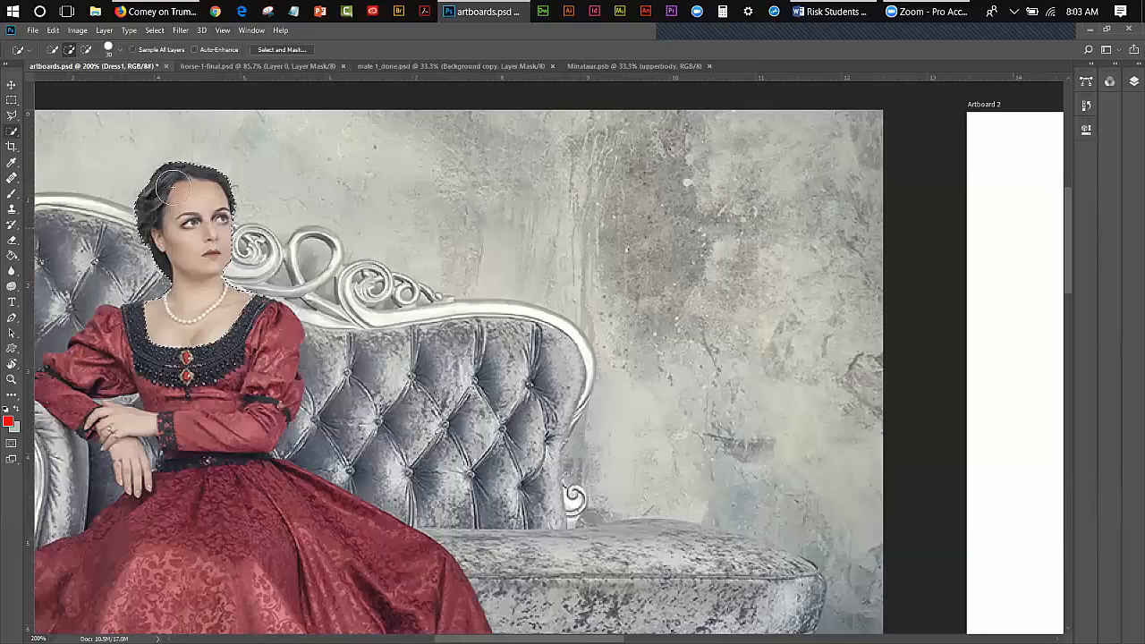
Fit both artboards on screen and add a layer mask to Artboard 1's Dress1 from the head selection
click(223, 34)
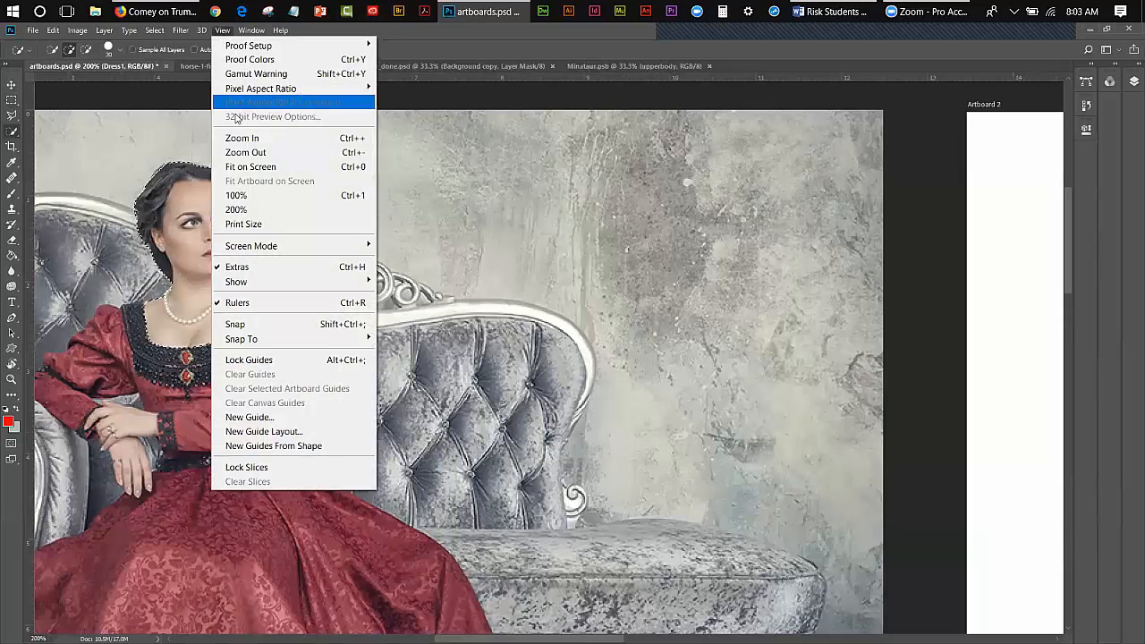
click(255, 167)
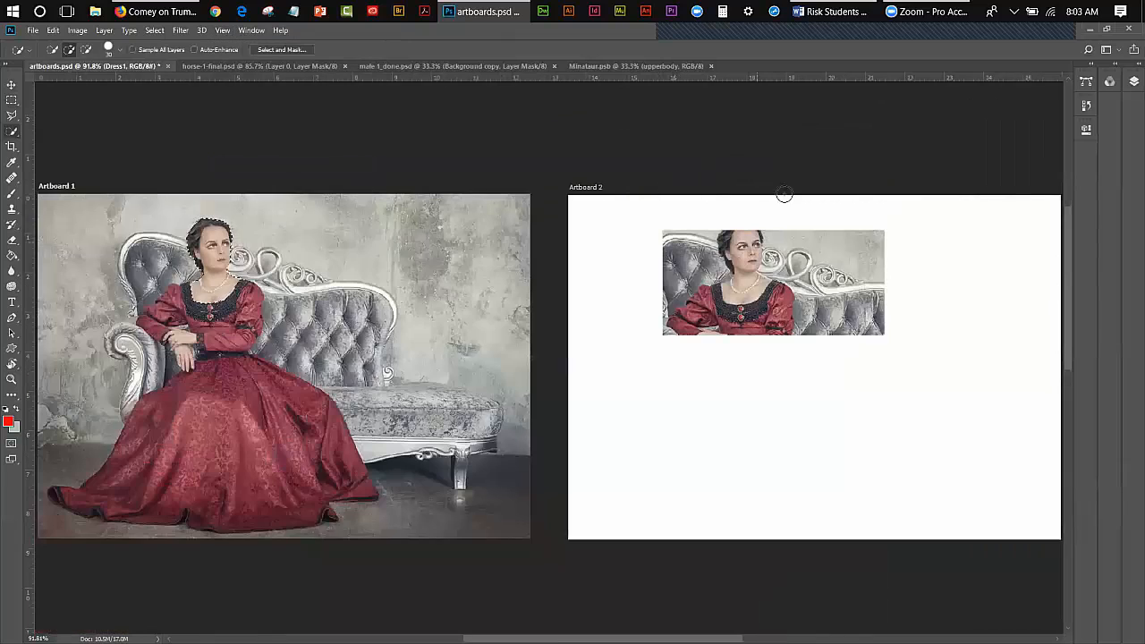
click(1133, 81)
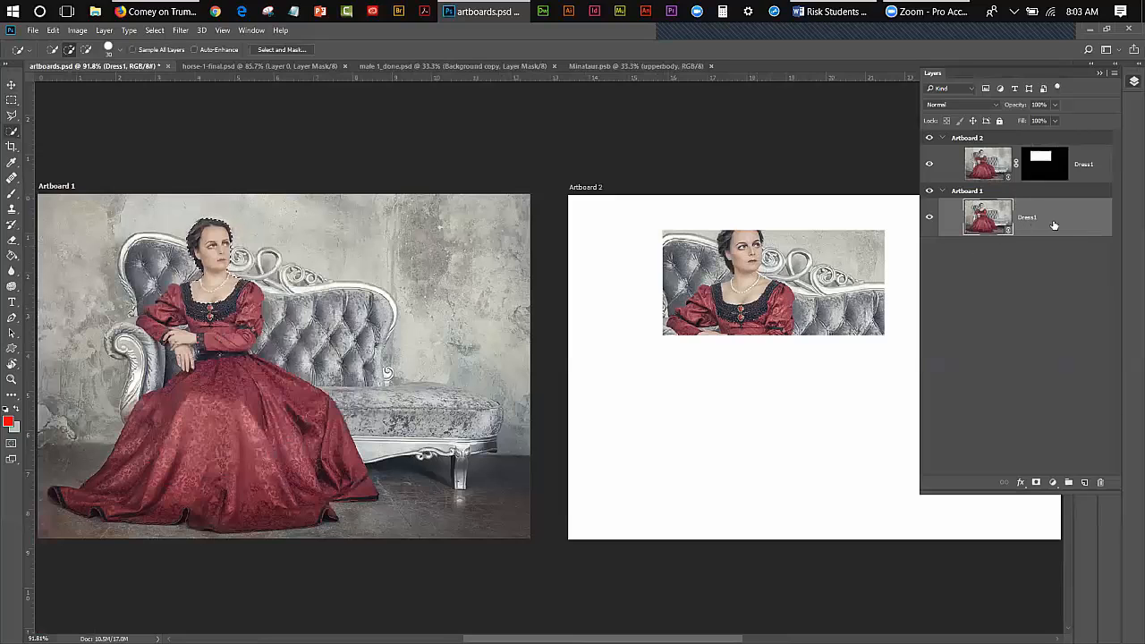
click(1037, 482)
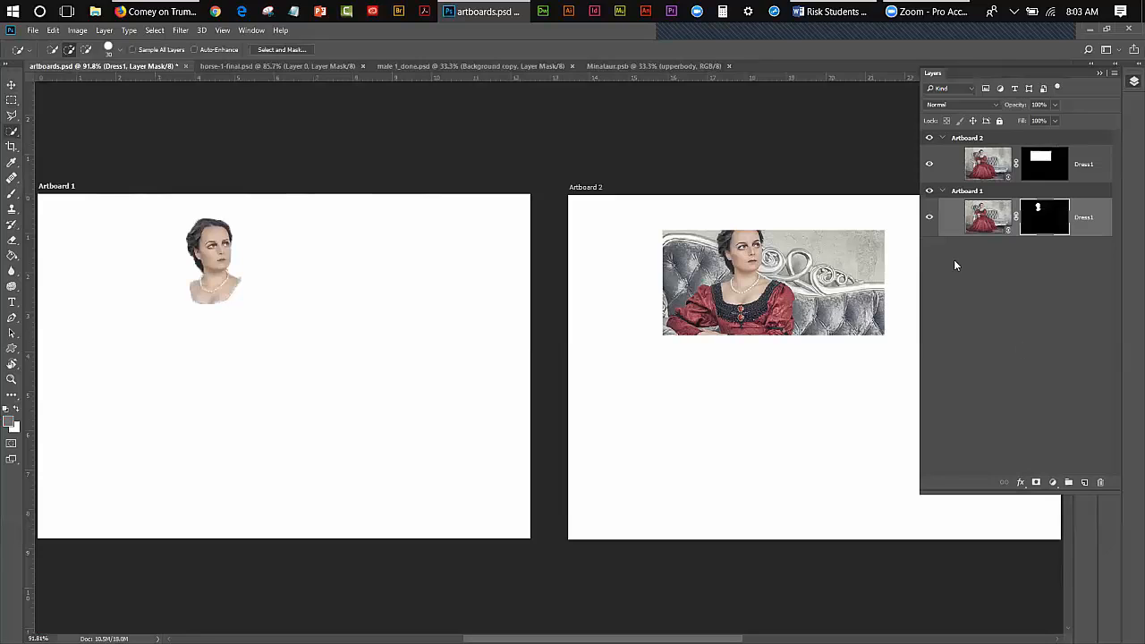
Select Artboard 1 with the Artboard tool and zoom out to show its add-artboard handles
click(11, 84)
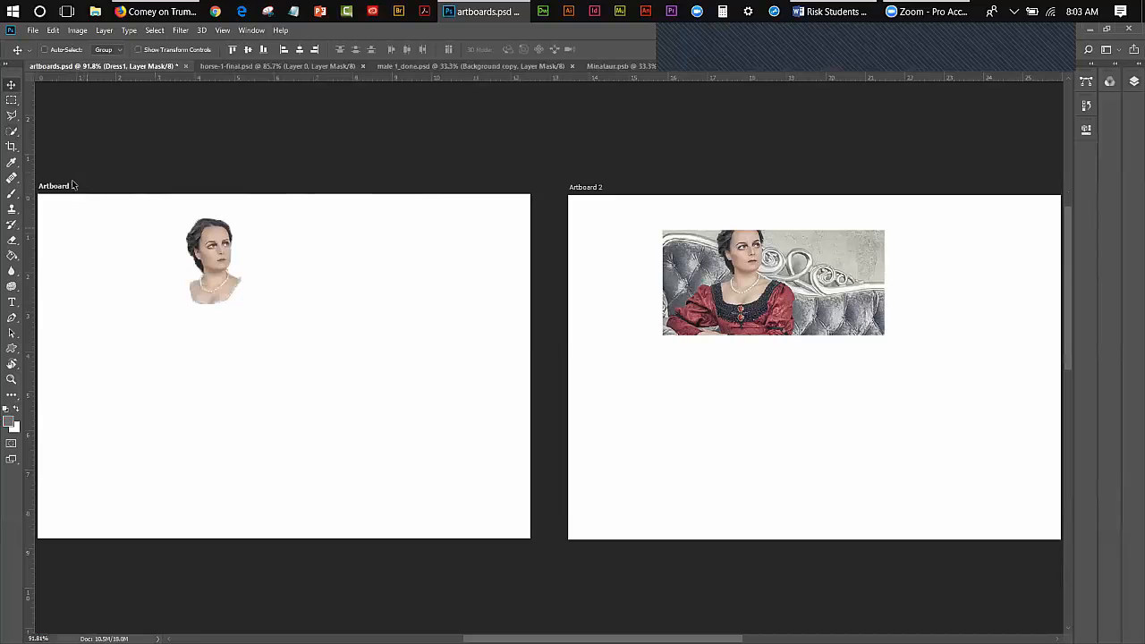
click(73, 187)
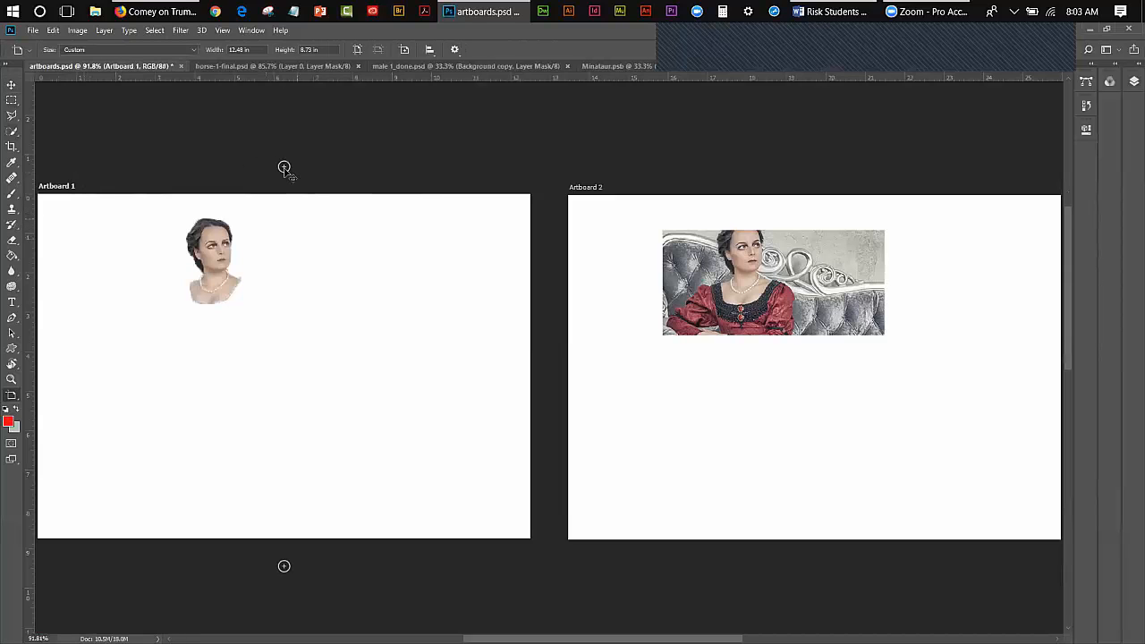
click(231, 32)
click(256, 153)
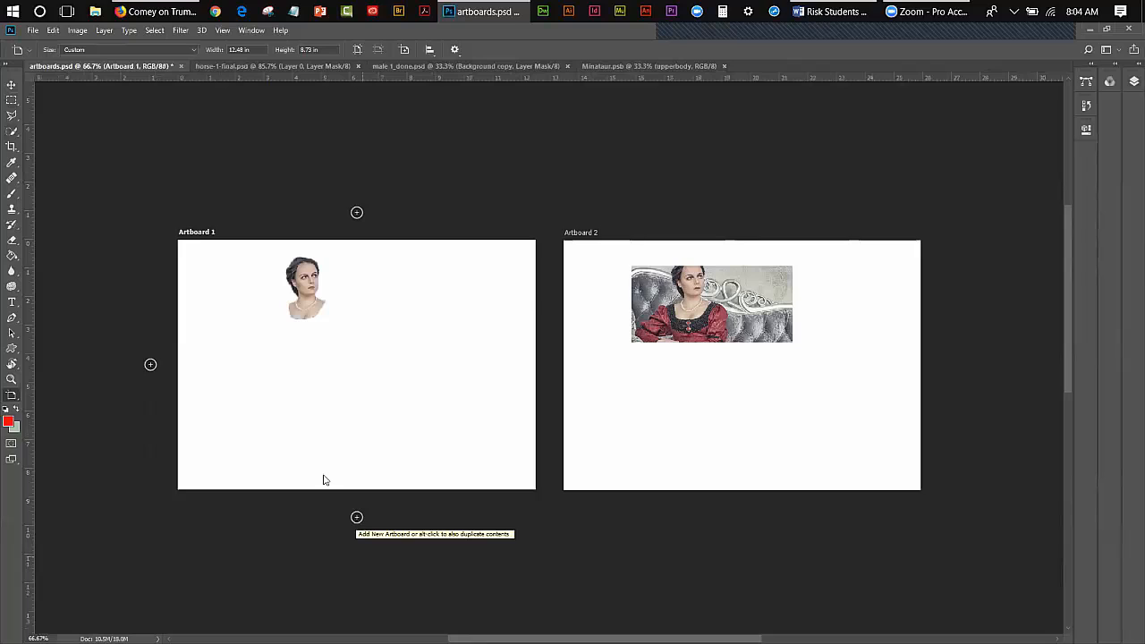
Select Artboard 2 and switch from the Move tool back to the Artboard tool
click(582, 235)
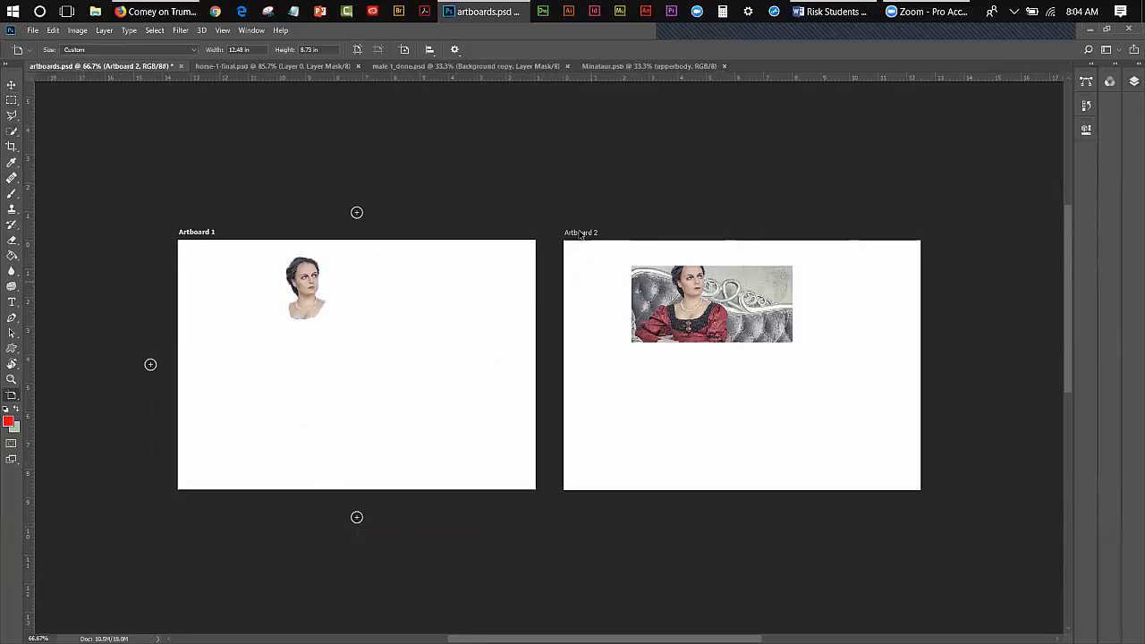
click(11, 86)
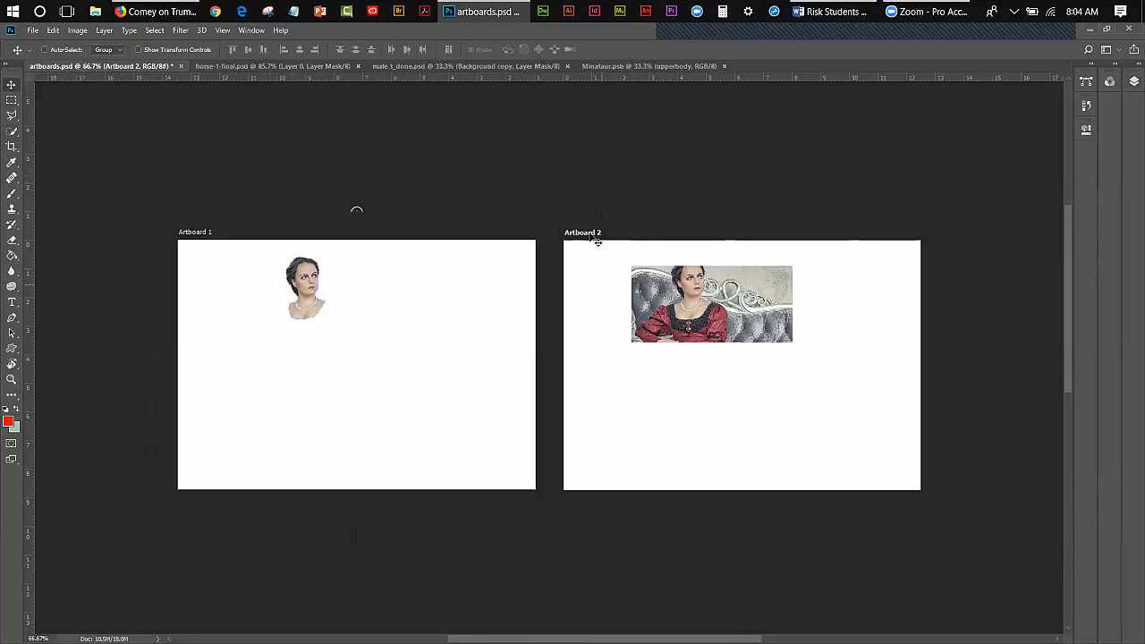
key(shift+v)
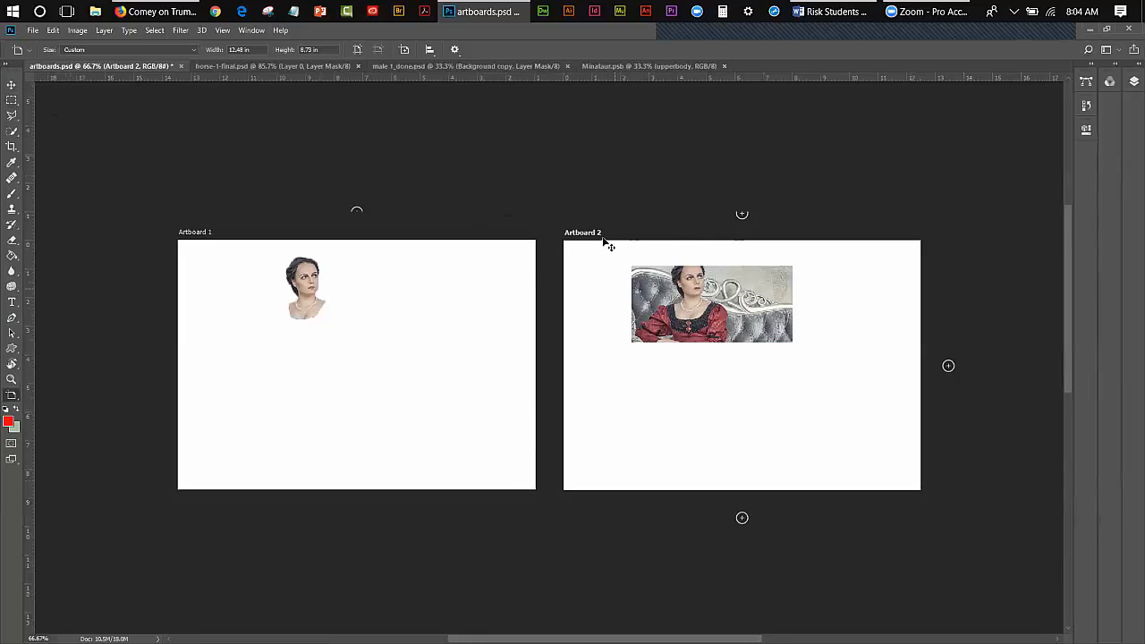
Start a new document, browse the Photo, Print and Art & Illustration presets, and choose the Web Most Common preset
click(34, 31)
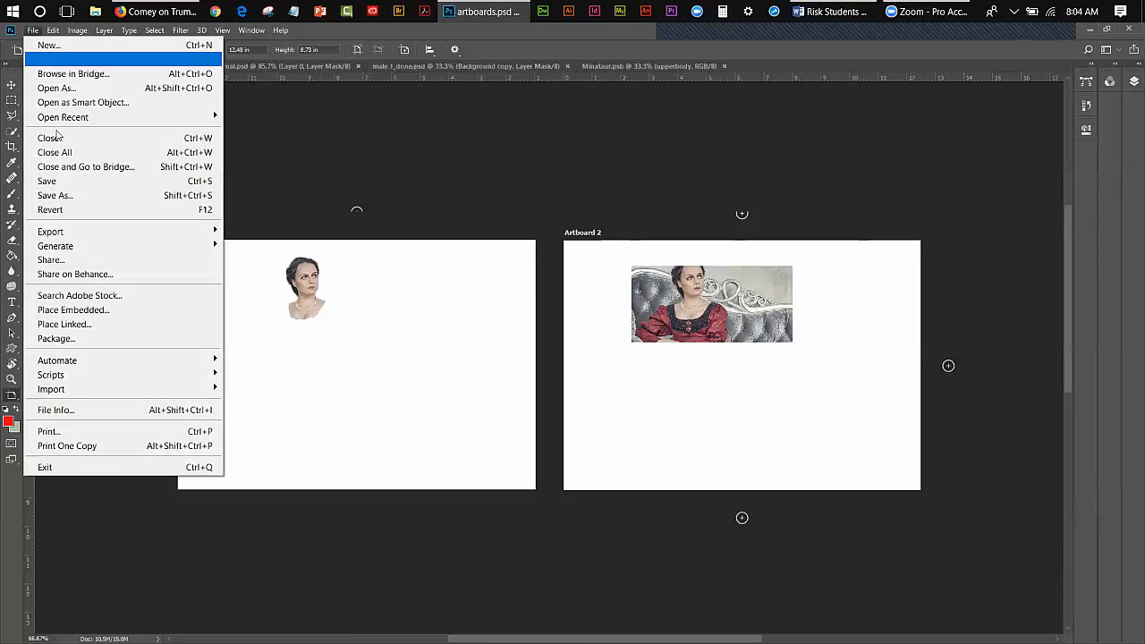
click(49, 44)
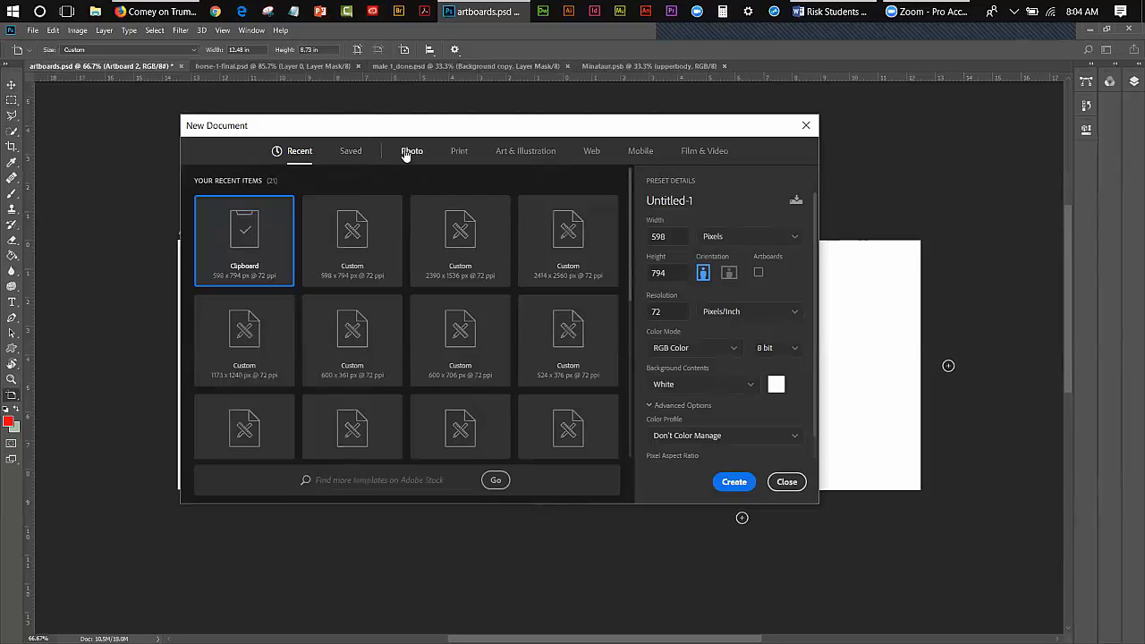
click(407, 152)
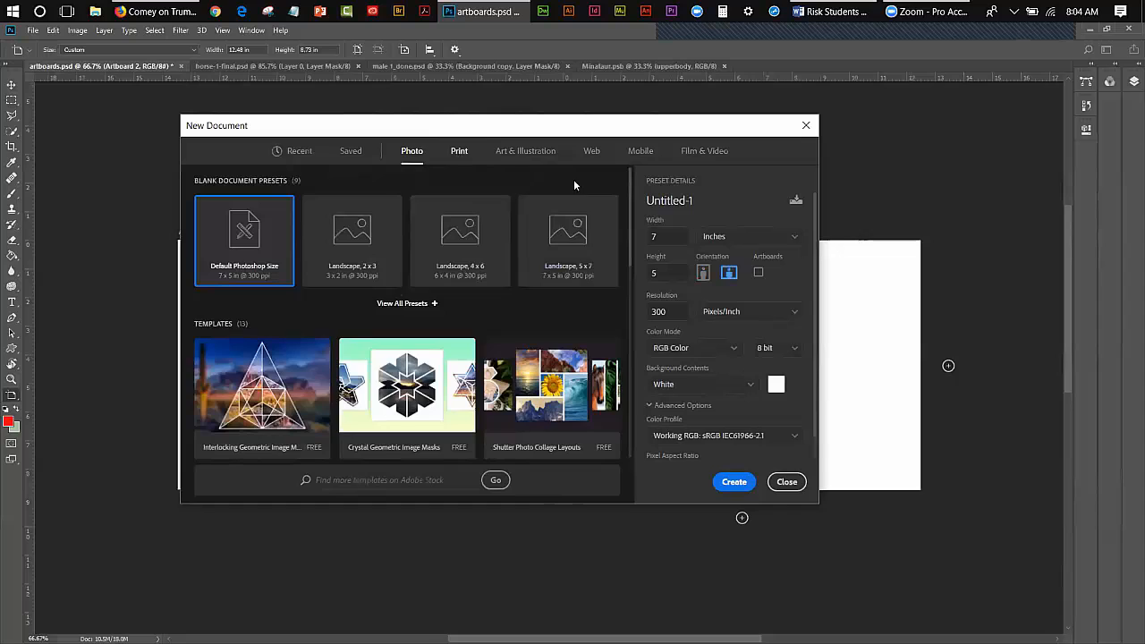
click(459, 151)
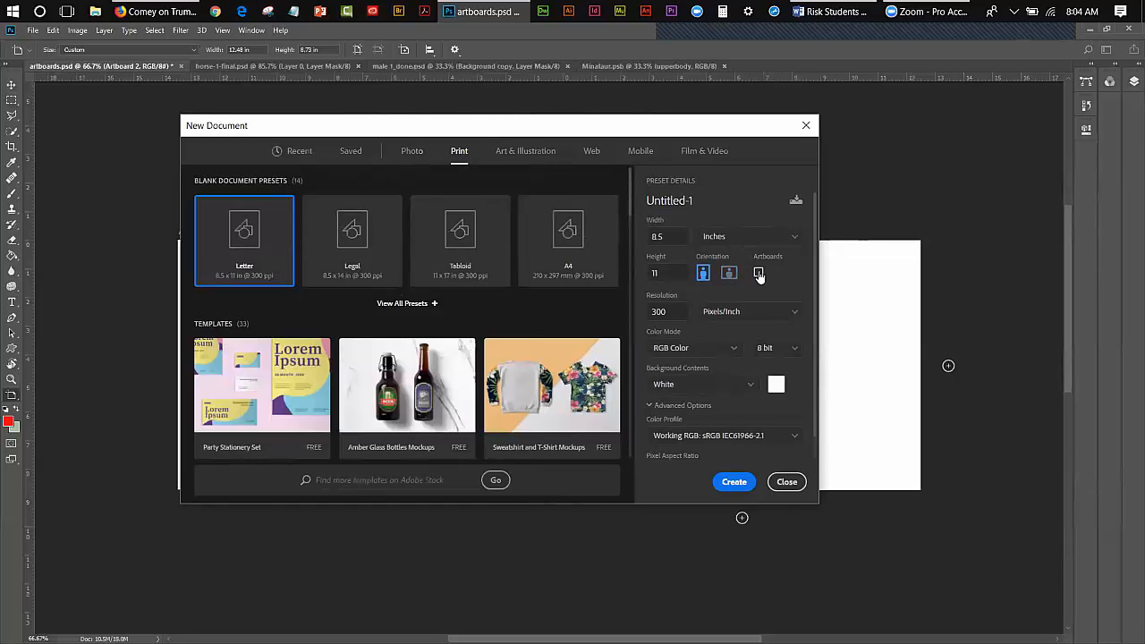
click(522, 152)
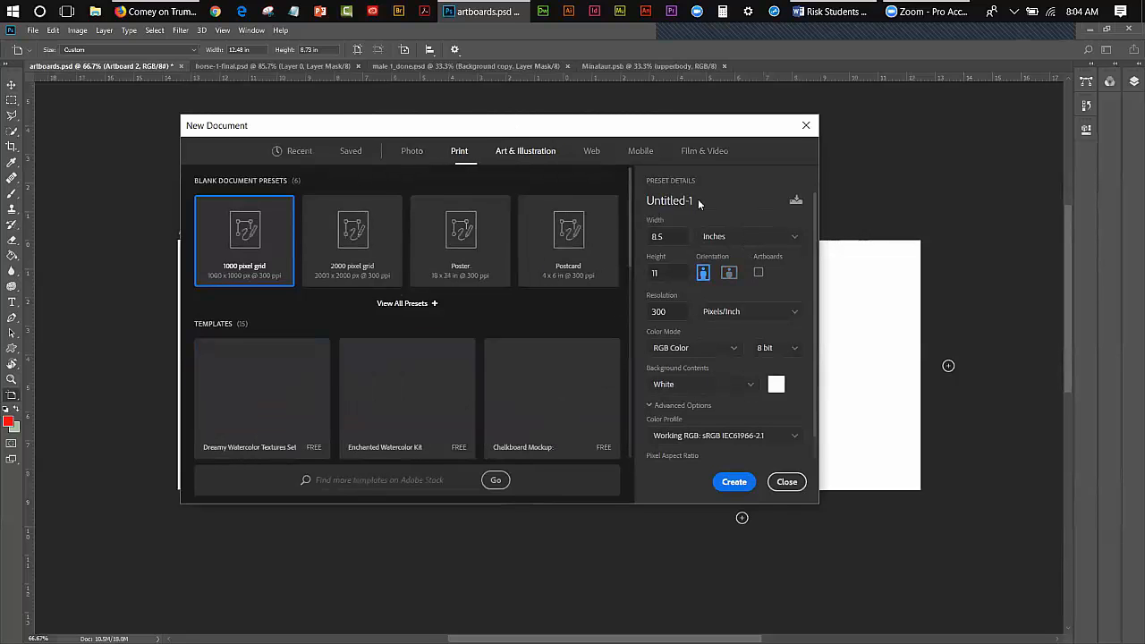
click(592, 151)
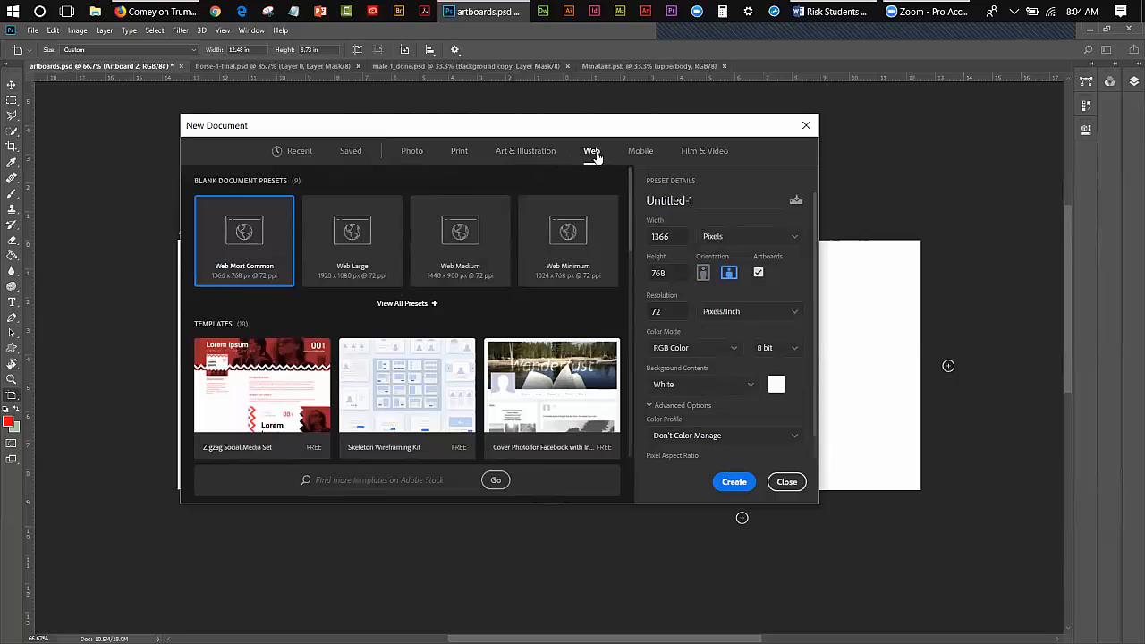
Create the 1366 x 768 px Web document with the Artboards option enabled and a white background
click(758, 272)
click(758, 272)
click(753, 386)
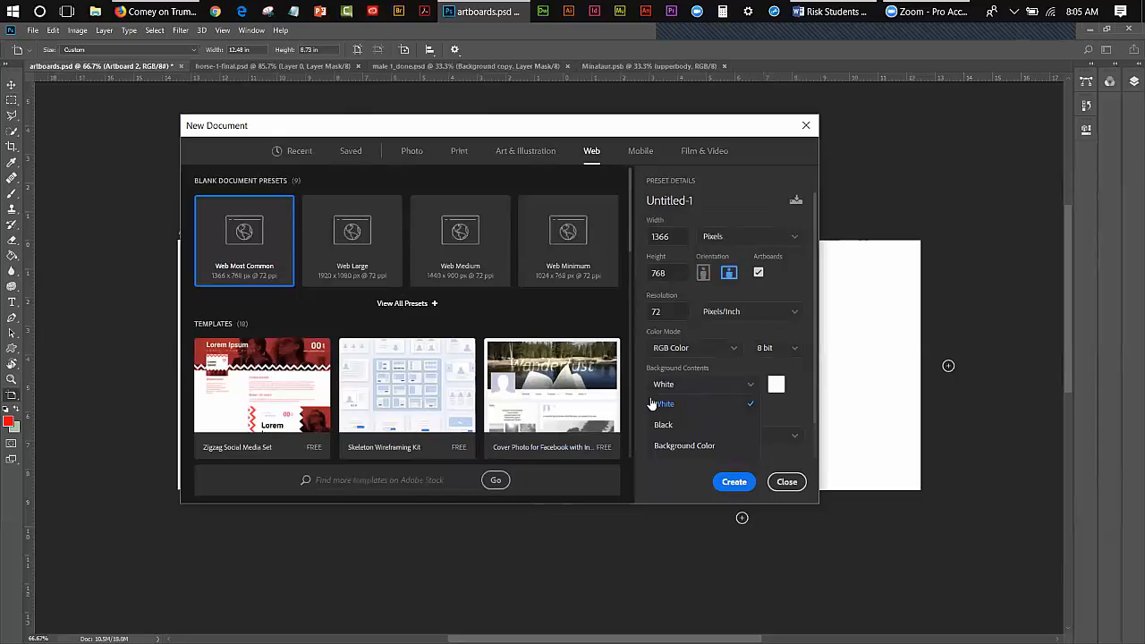
click(797, 372)
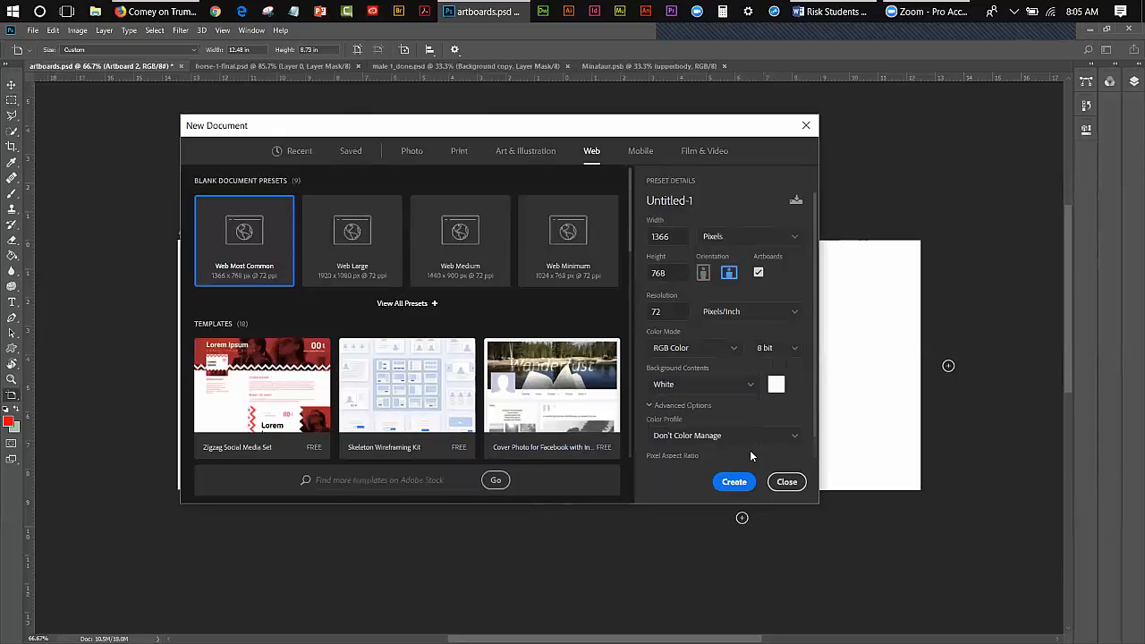
click(735, 483)
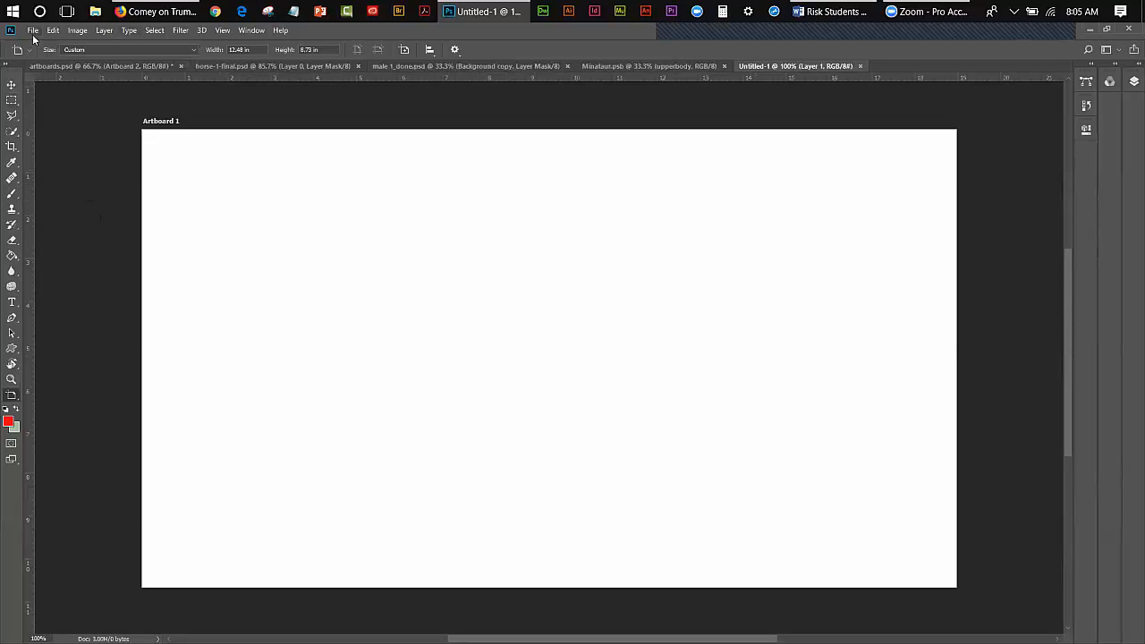
Place the Dress1 JPG from the Week 2 folder as a linked file on Artboard 1
click(32, 30)
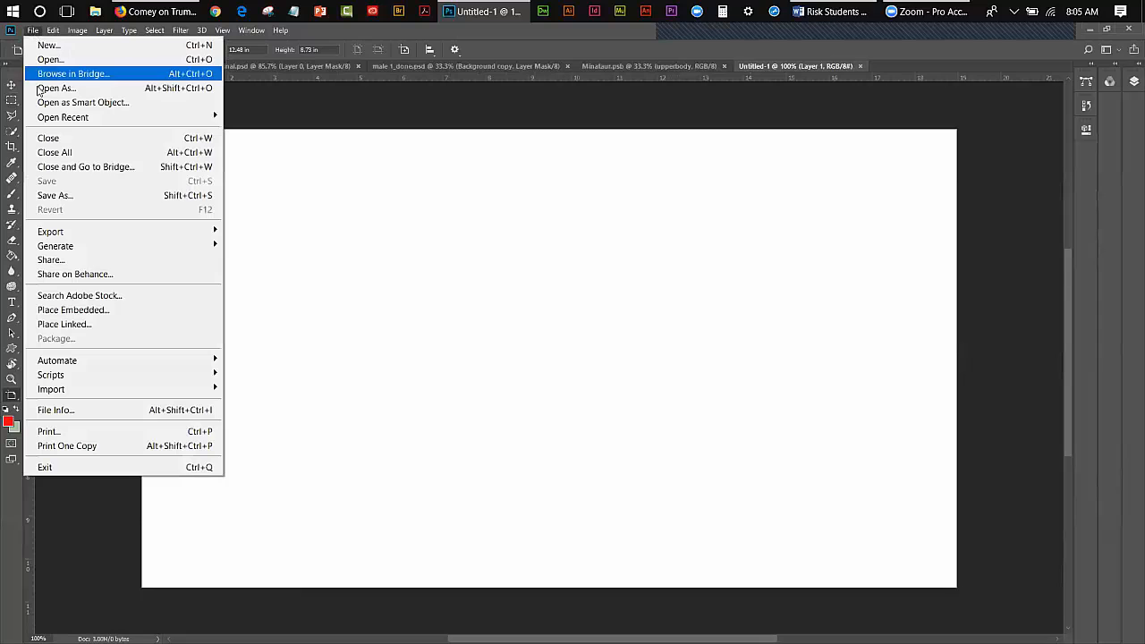
click(64, 324)
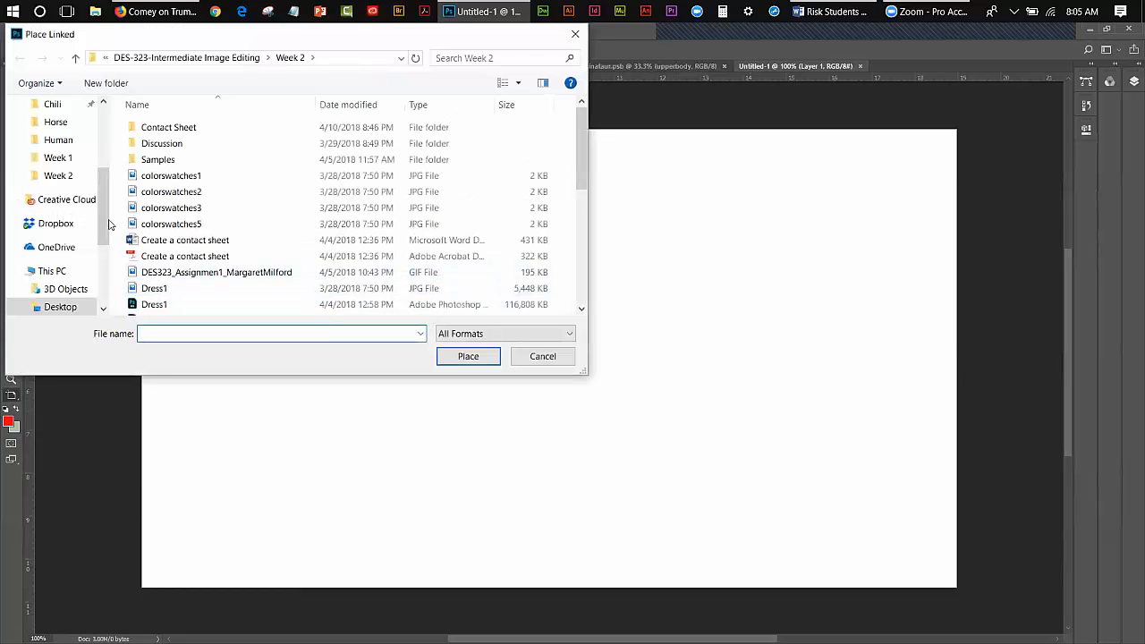
click(152, 288)
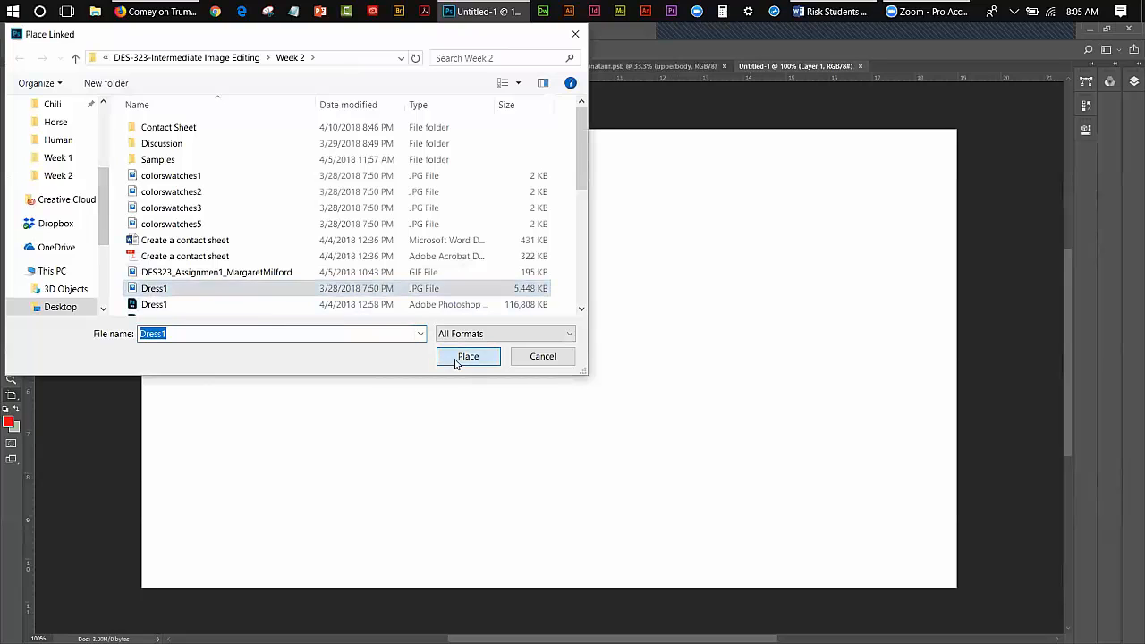
click(468, 356)
click(11, 85)
click(491, 264)
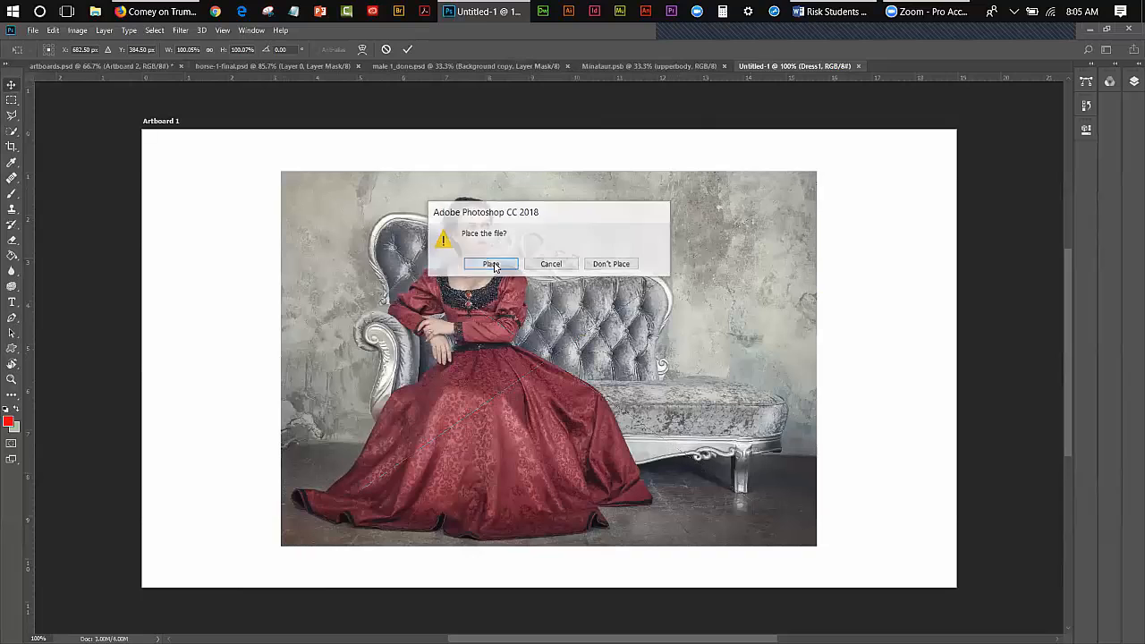
Move the dress image into Artboard 1's upper-left corner and shrink the artboard to the image, about 12.45 x 8.73 in
drag(370, 195, 230, 154)
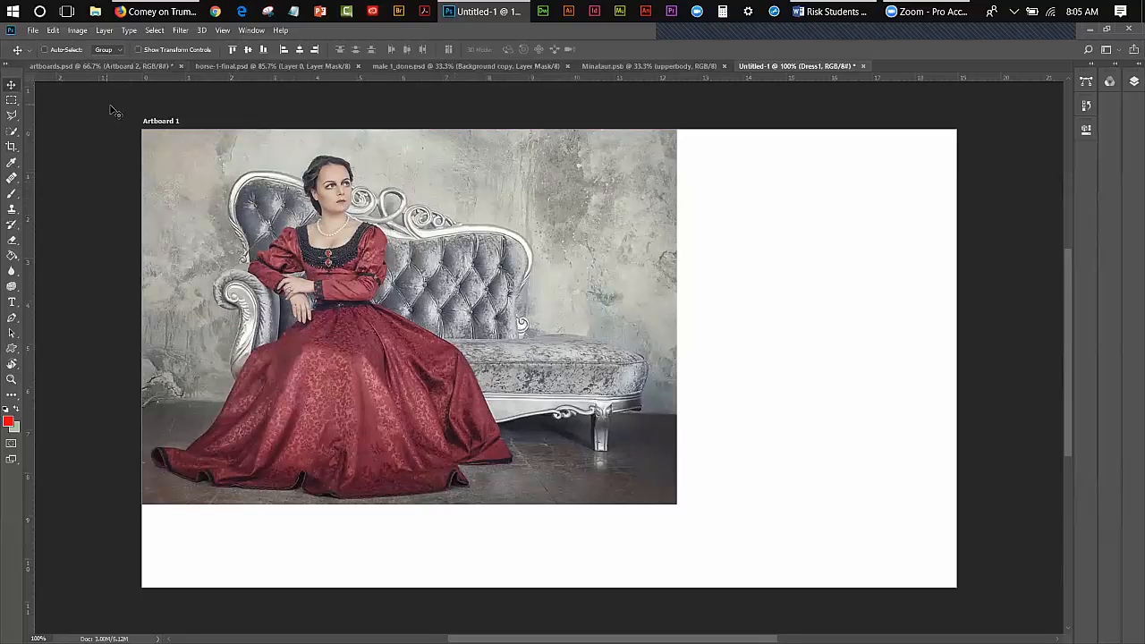
click(156, 121)
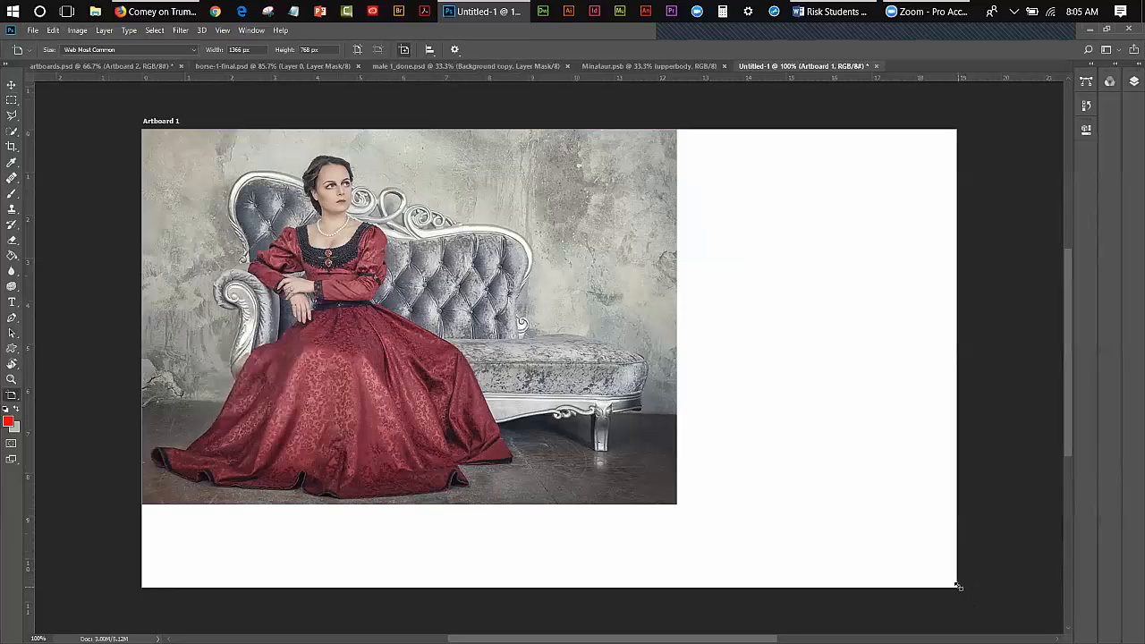
drag(956, 586, 682, 504)
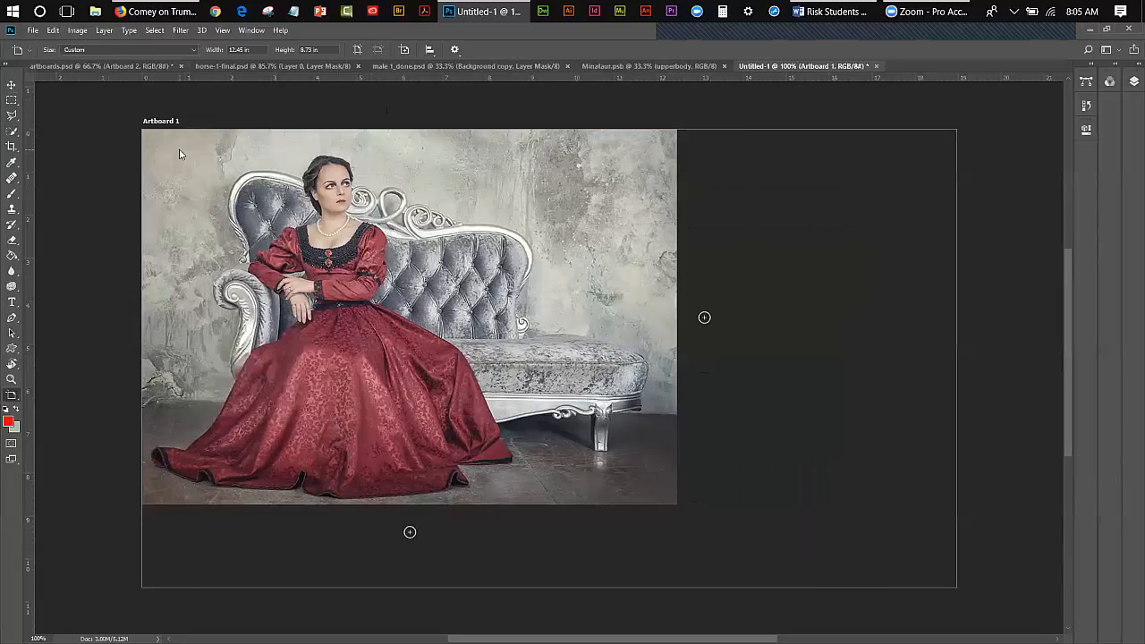
Add a second artboard directly to the right of Artboard 1 using its add-artboard handle
click(222, 31)
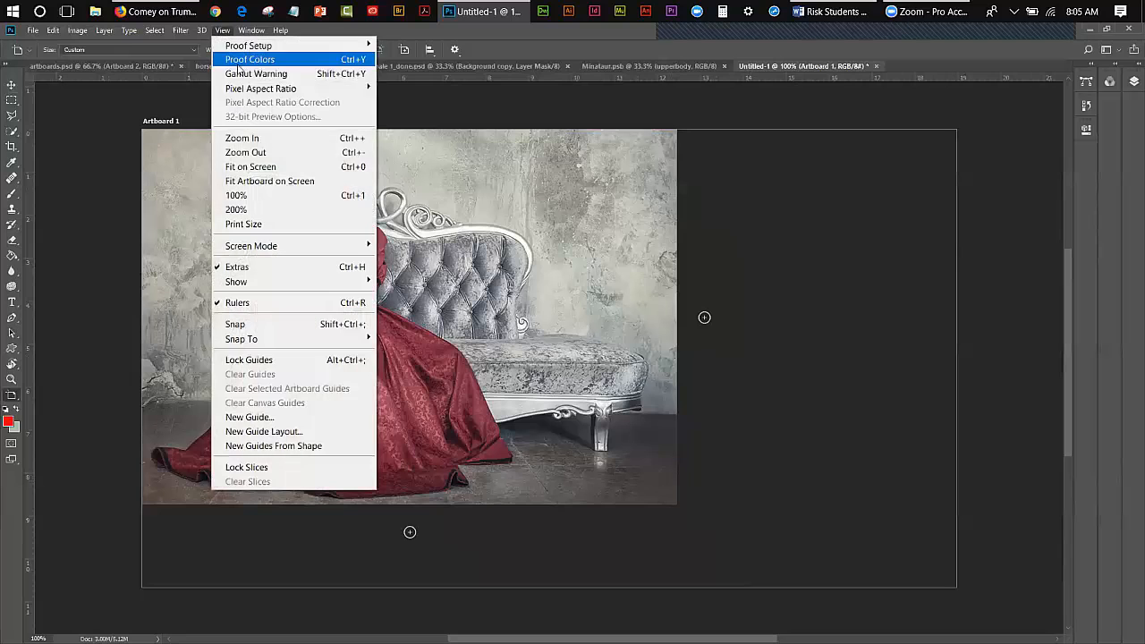
click(259, 167)
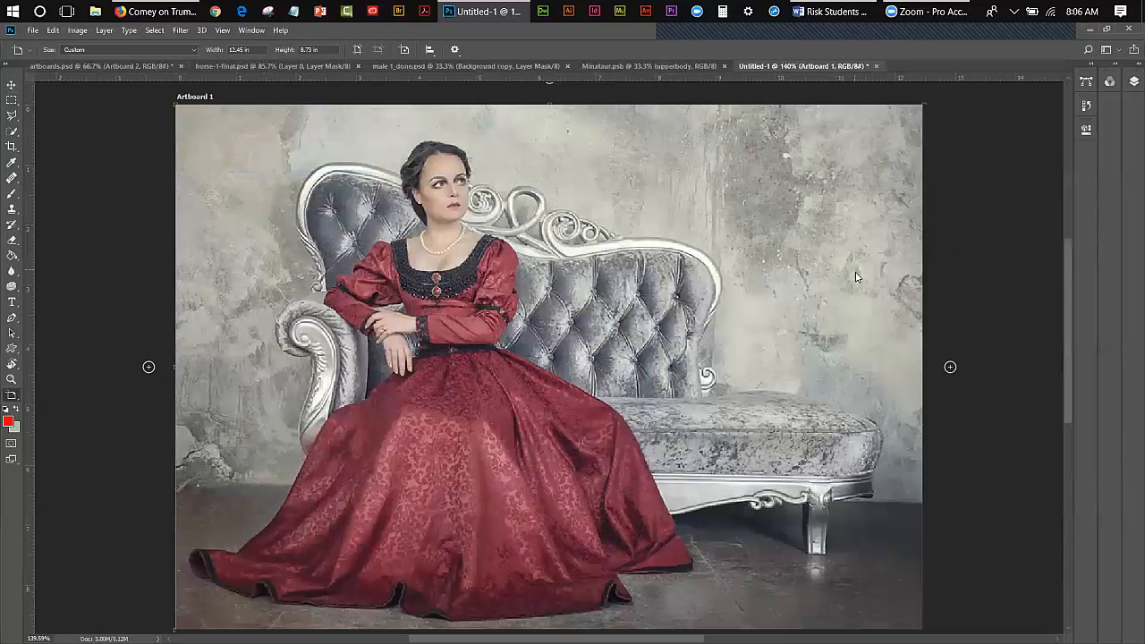
click(222, 30)
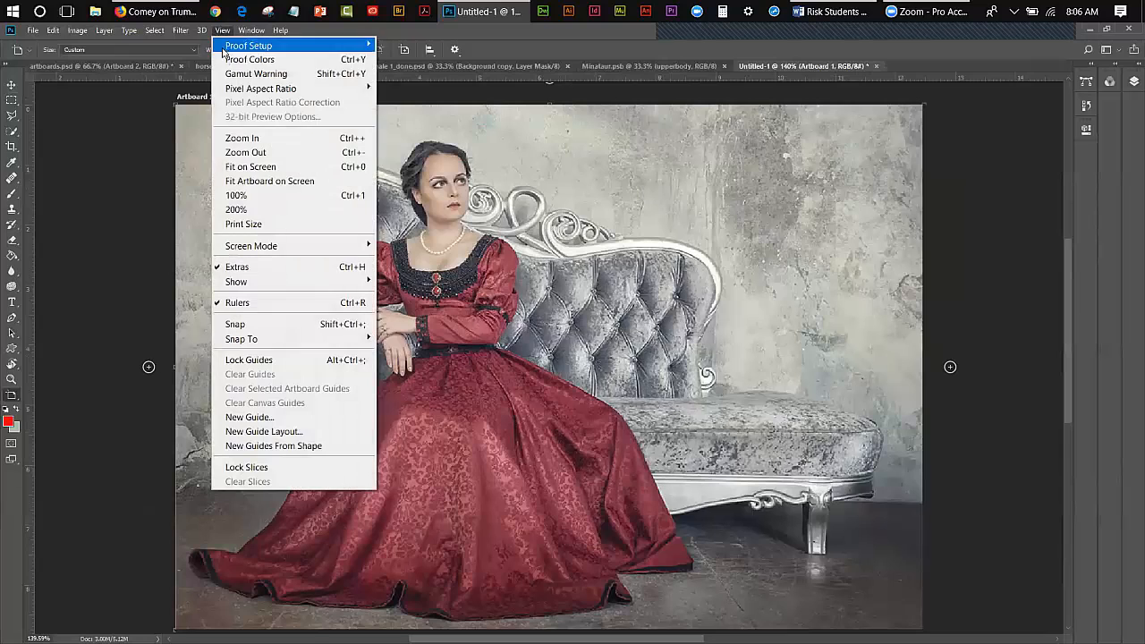
click(242, 154)
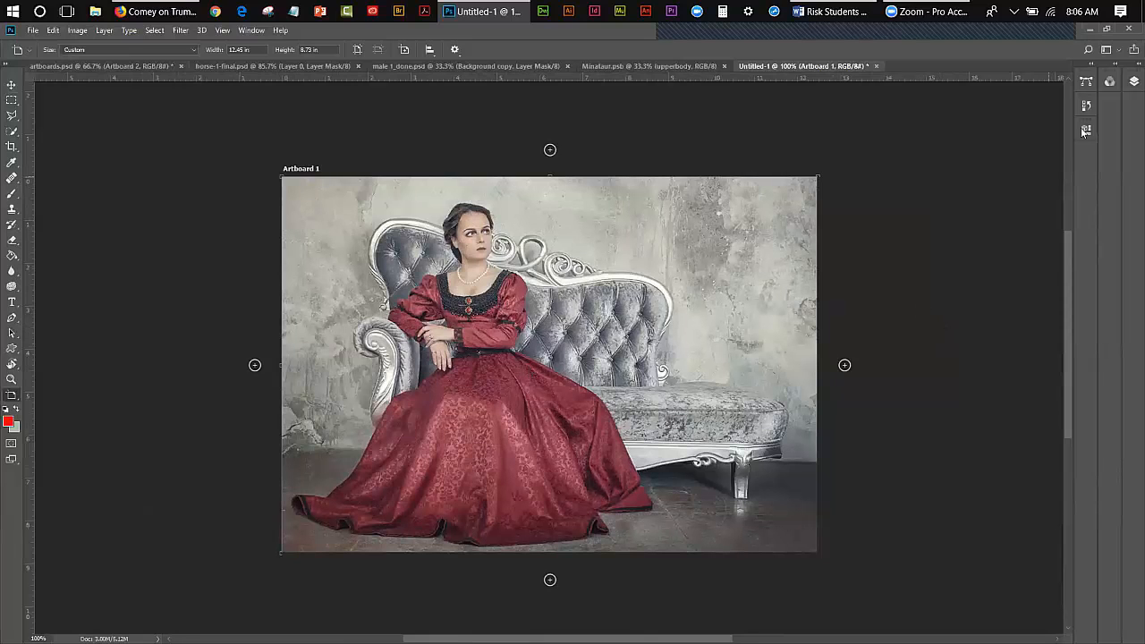
click(1132, 83)
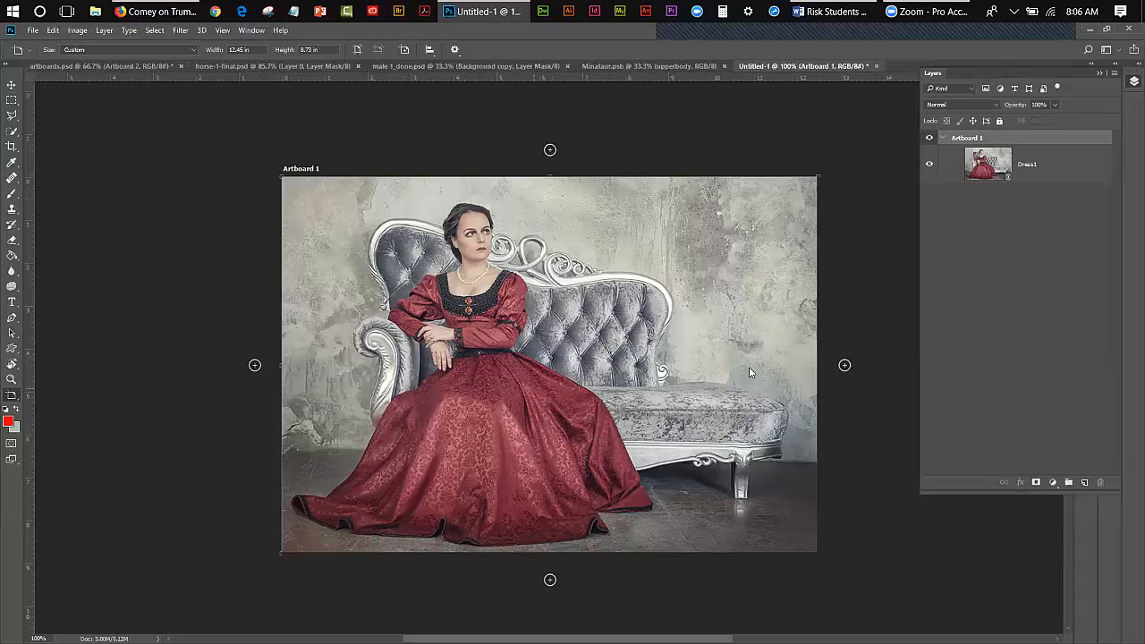
click(845, 366)
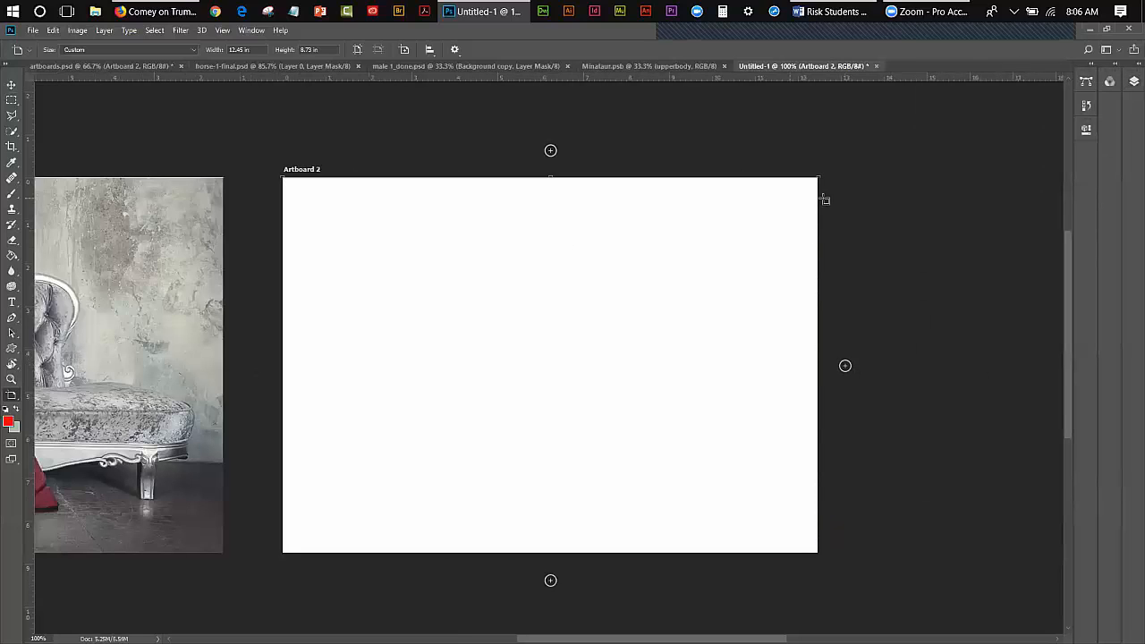
Duplicate the Dress1 layer of Artboard 1 and move the copy into Artboard 2
click(1132, 81)
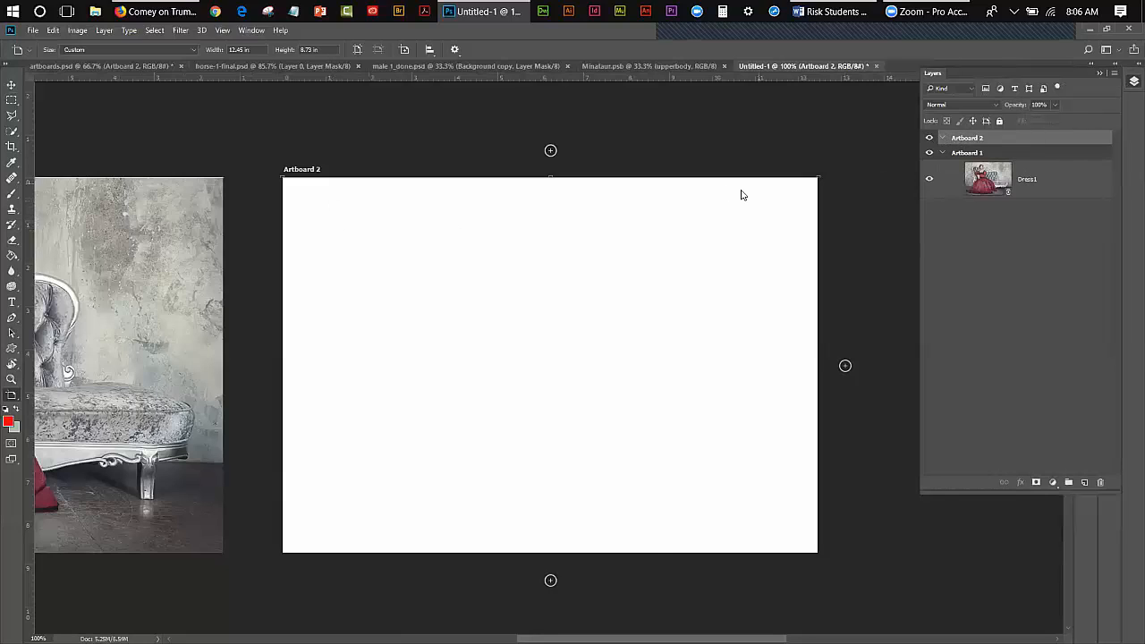
drag(709, 639, 630, 639)
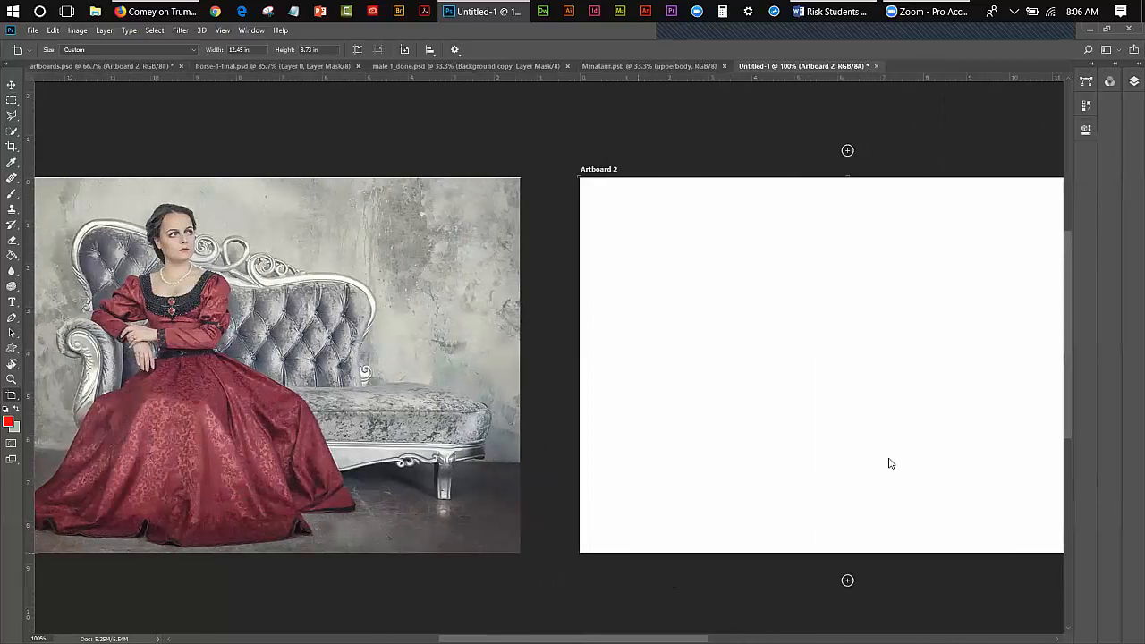
click(1131, 80)
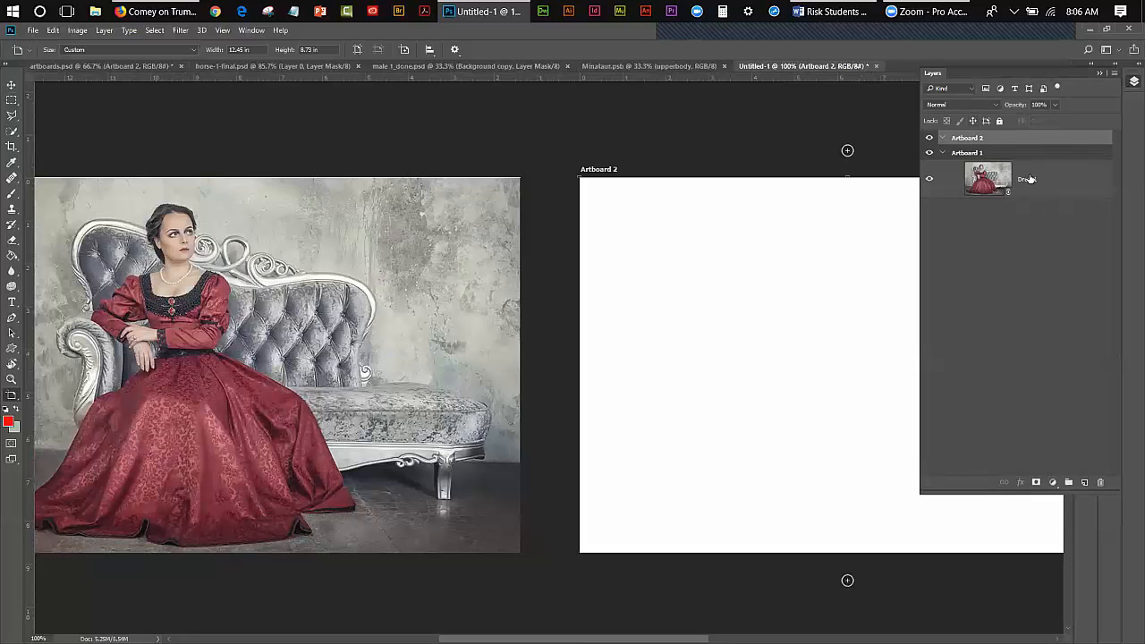
drag(1031, 180, 1088, 483)
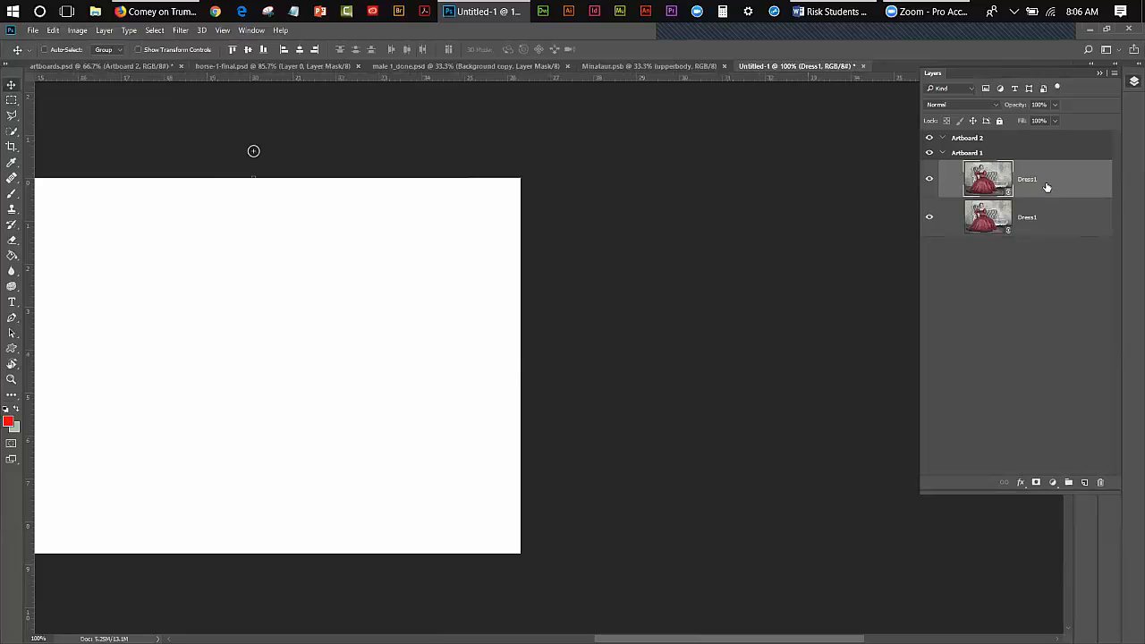
drag(1048, 182, 1031, 138)
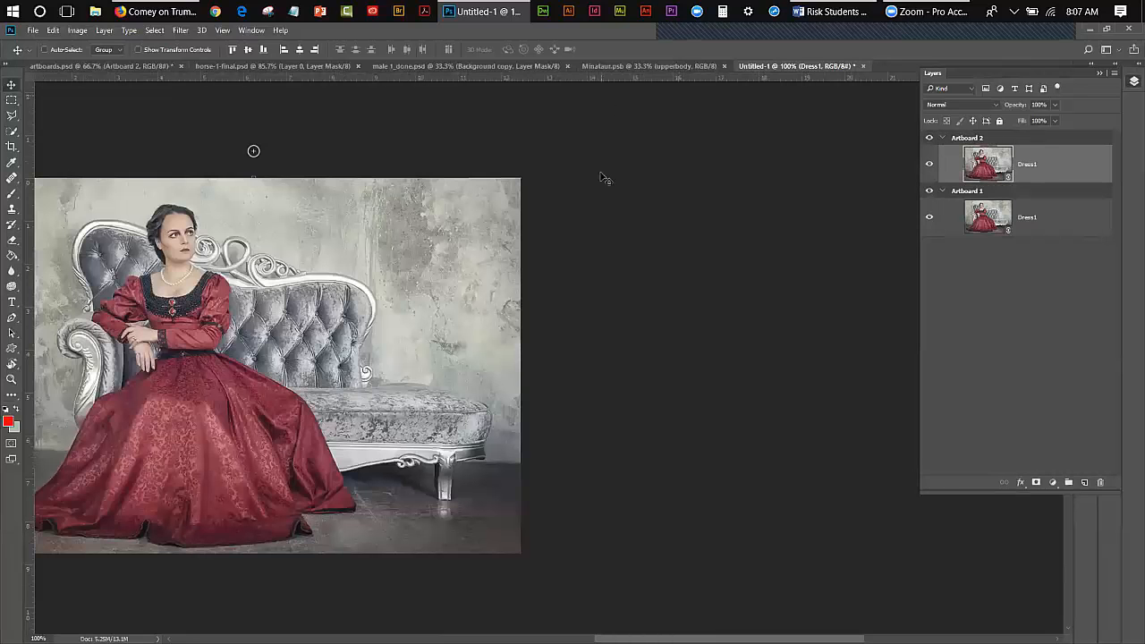
Select a wide rectangle across the woman's face and chest on Artboard 2 and add it as Dress1's layer mask
drag(253, 151, 748, 150)
drag(546, 638, 525, 639)
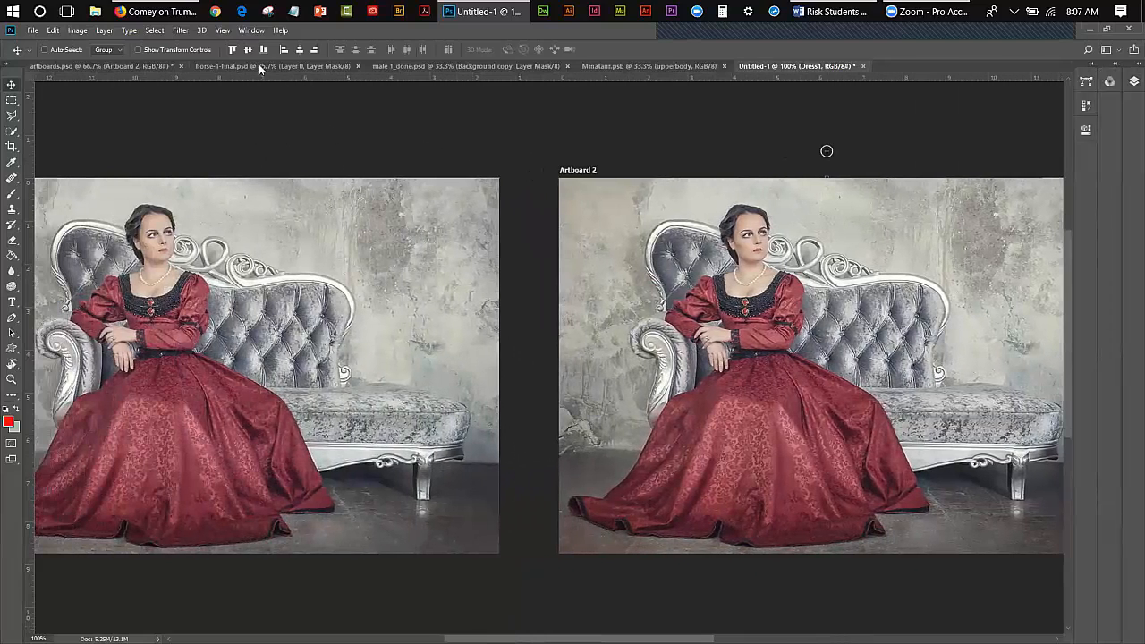
click(223, 30)
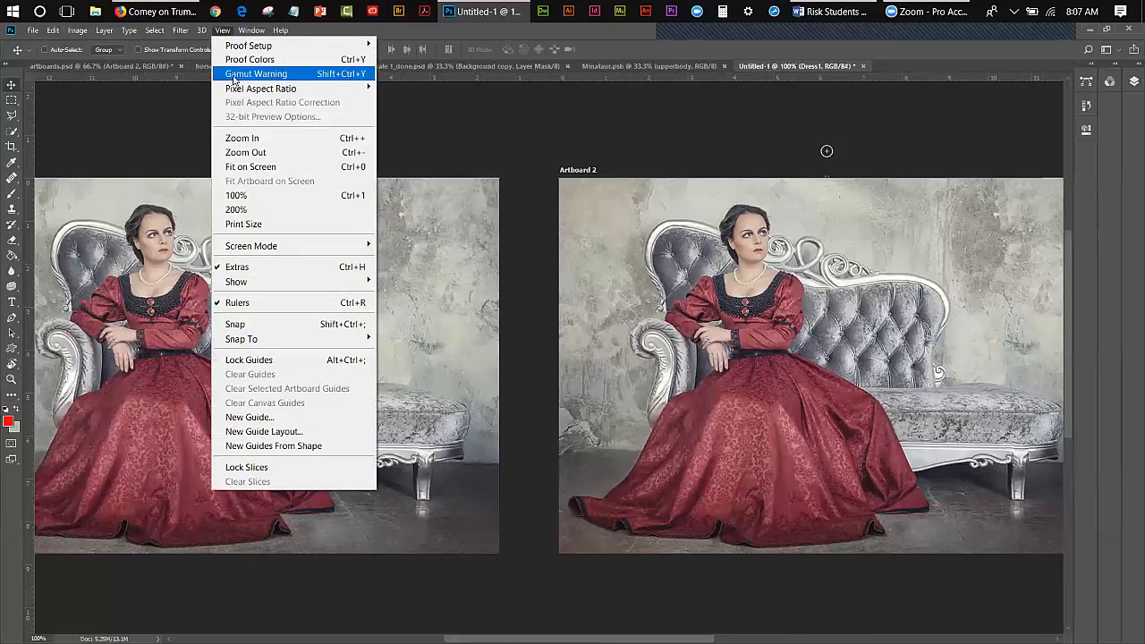
click(242, 153)
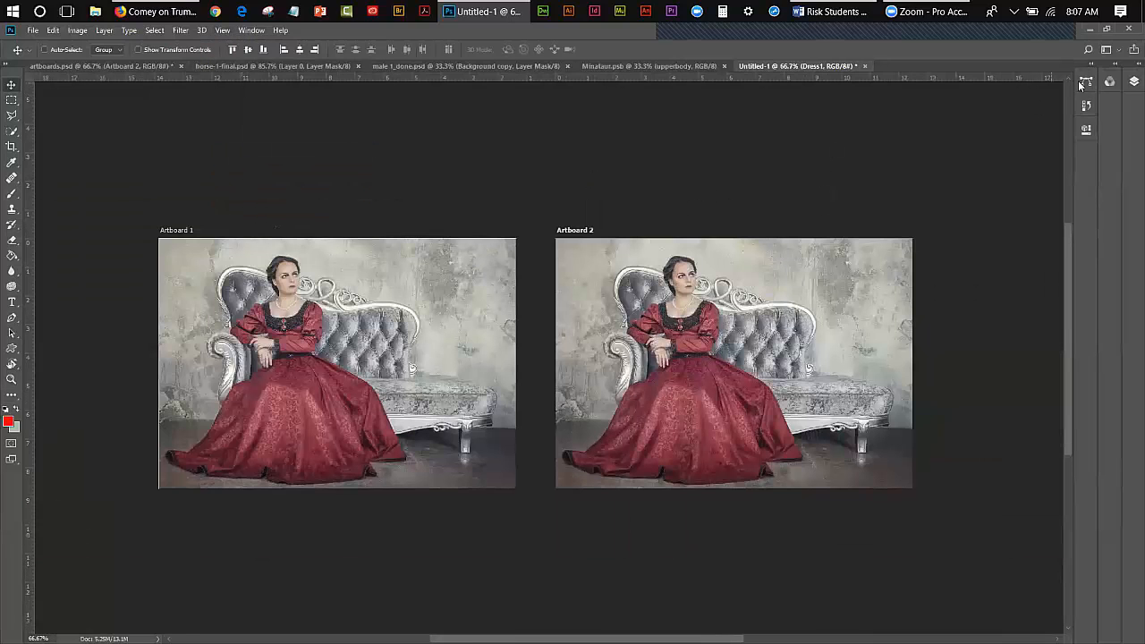
click(1131, 83)
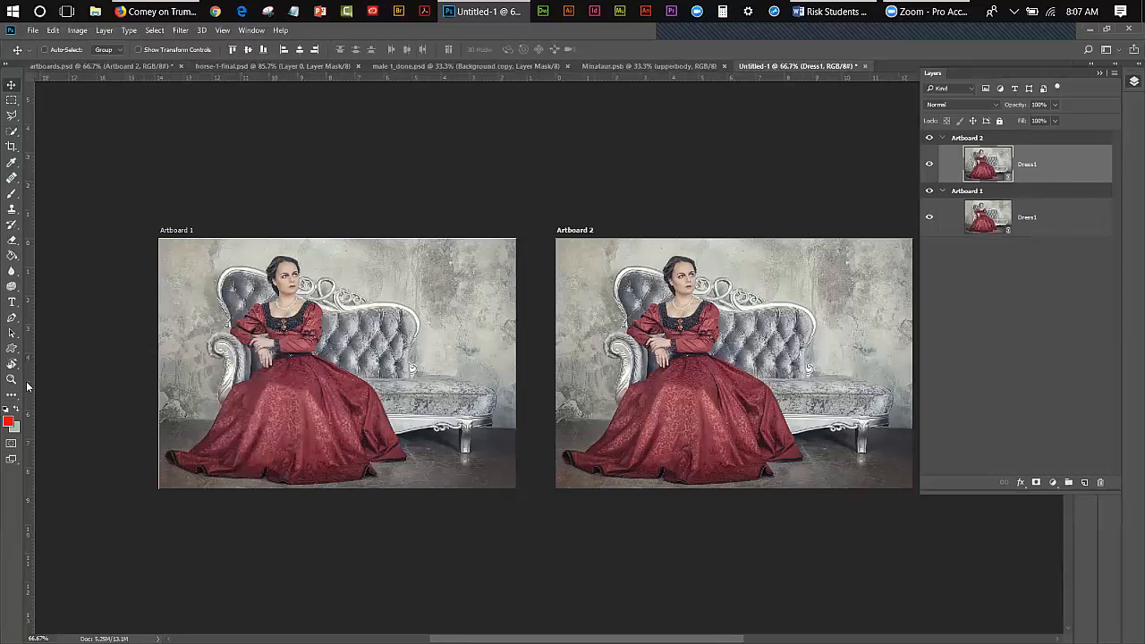
click(12, 100)
drag(600, 279, 777, 324)
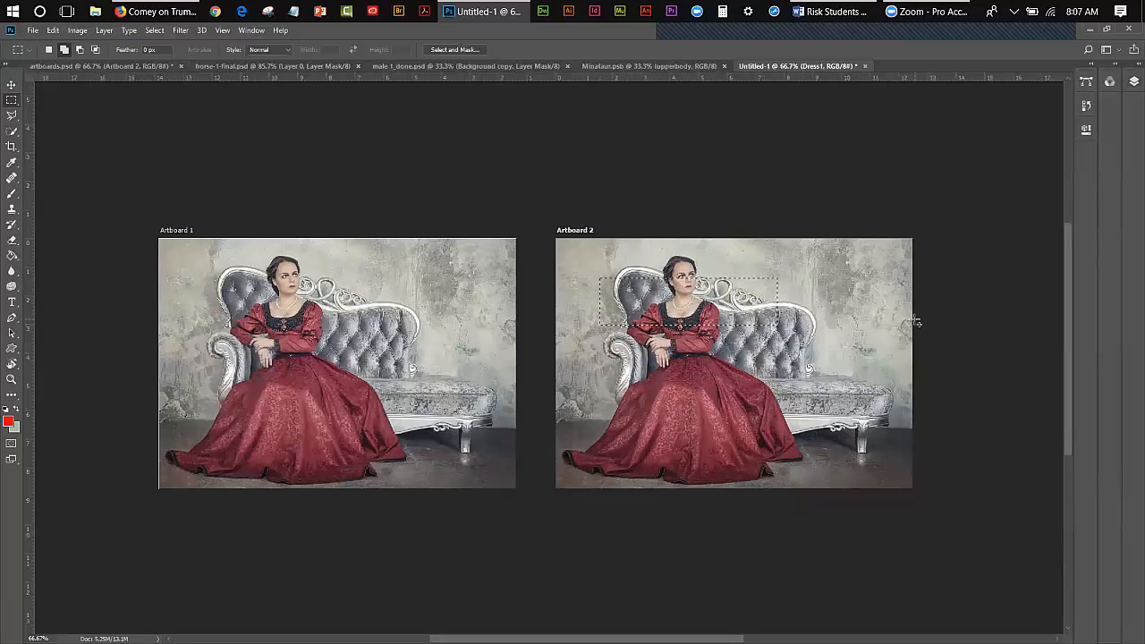
click(1133, 81)
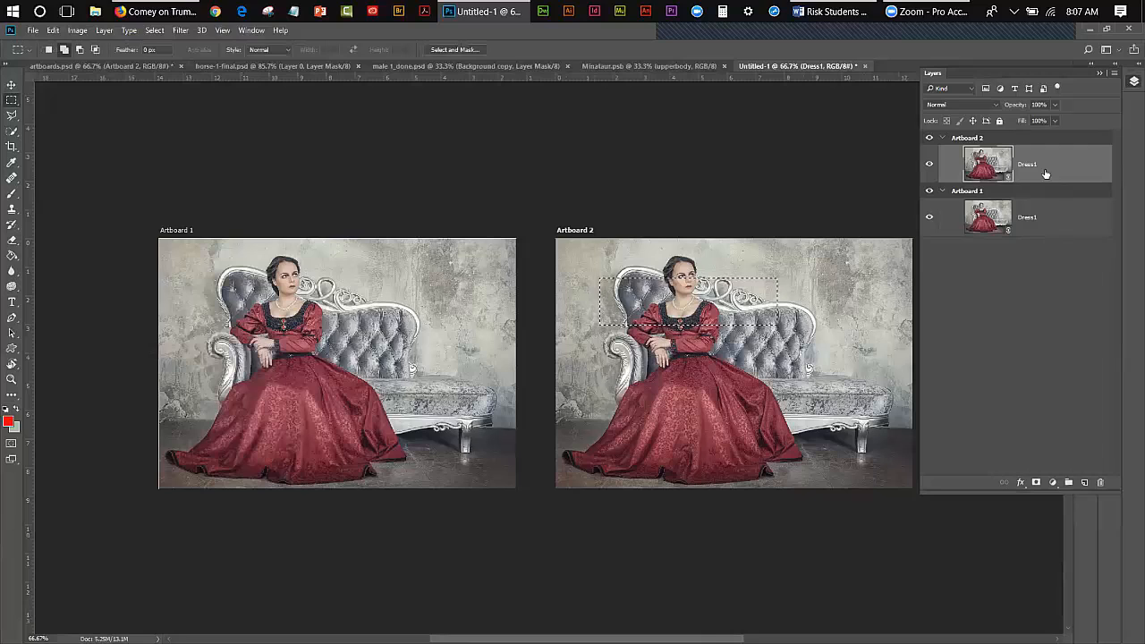
click(1036, 483)
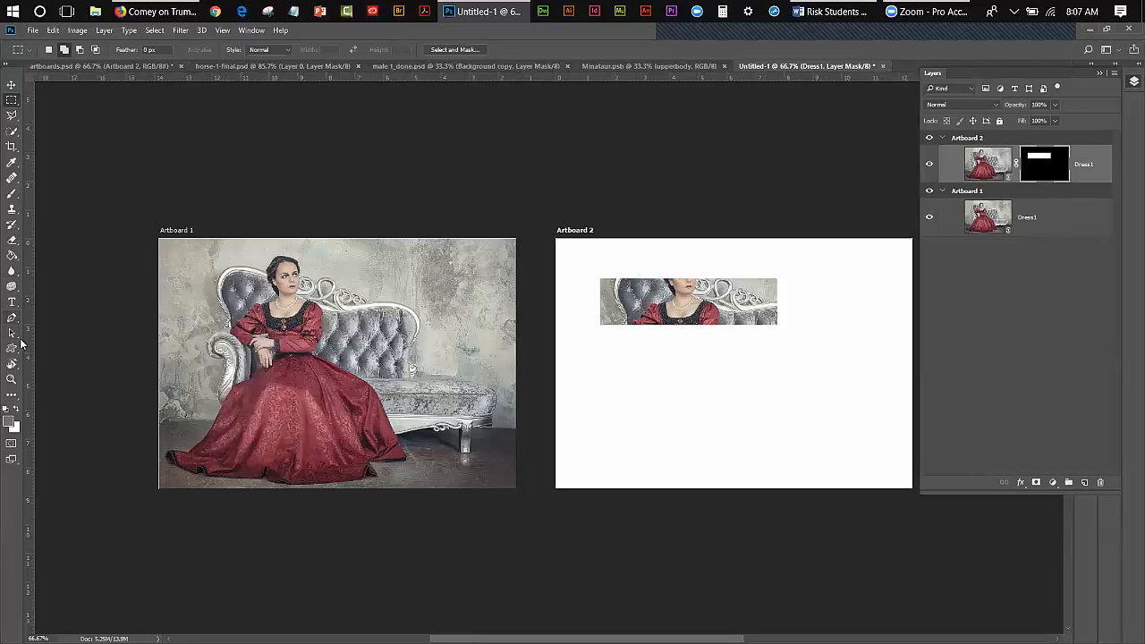
Quick-select the woman's head, neck and bare upper chest on Artboard 1 and add the selection as its Dress1 layer's mask
click(12, 379)
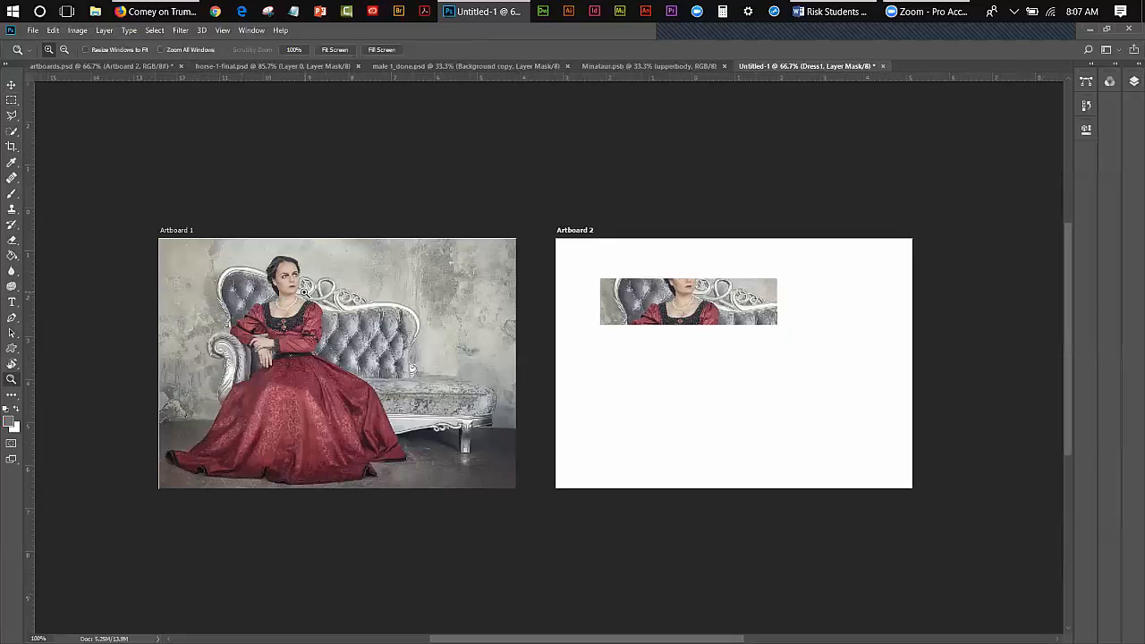
click(288, 297)
click(292, 290)
click(292, 290)
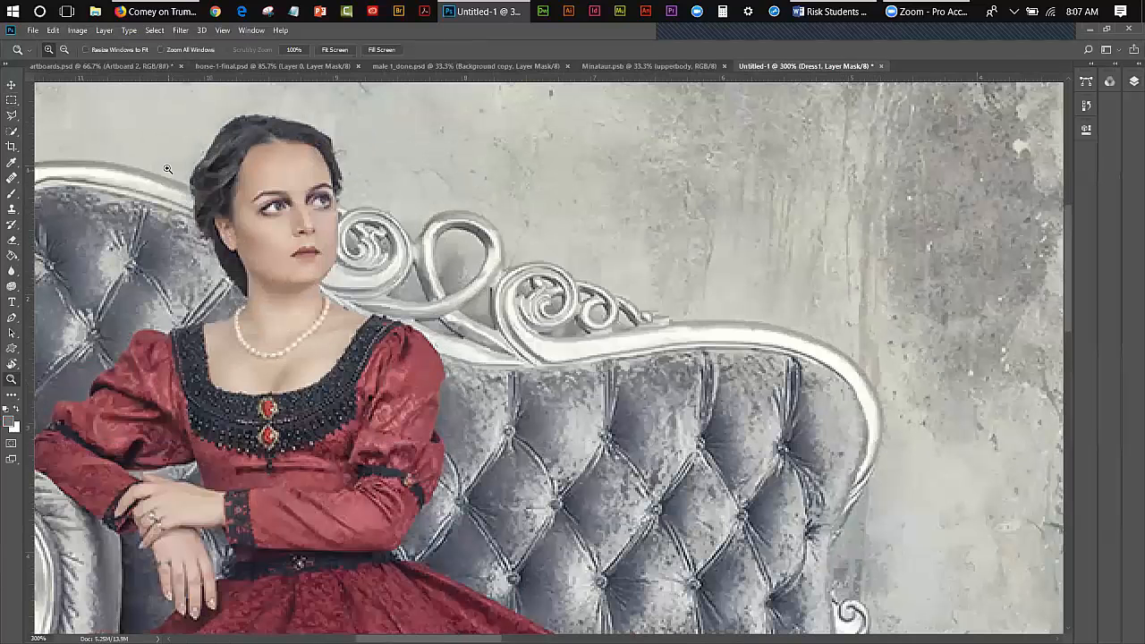
click(11, 132)
mouse_move(237, 134)
mouse_down()
mouse_move(273, 170)
mouse_move(232, 125)
mouse_move(260, 161)
mouse_move(275, 228)
mouse_up()
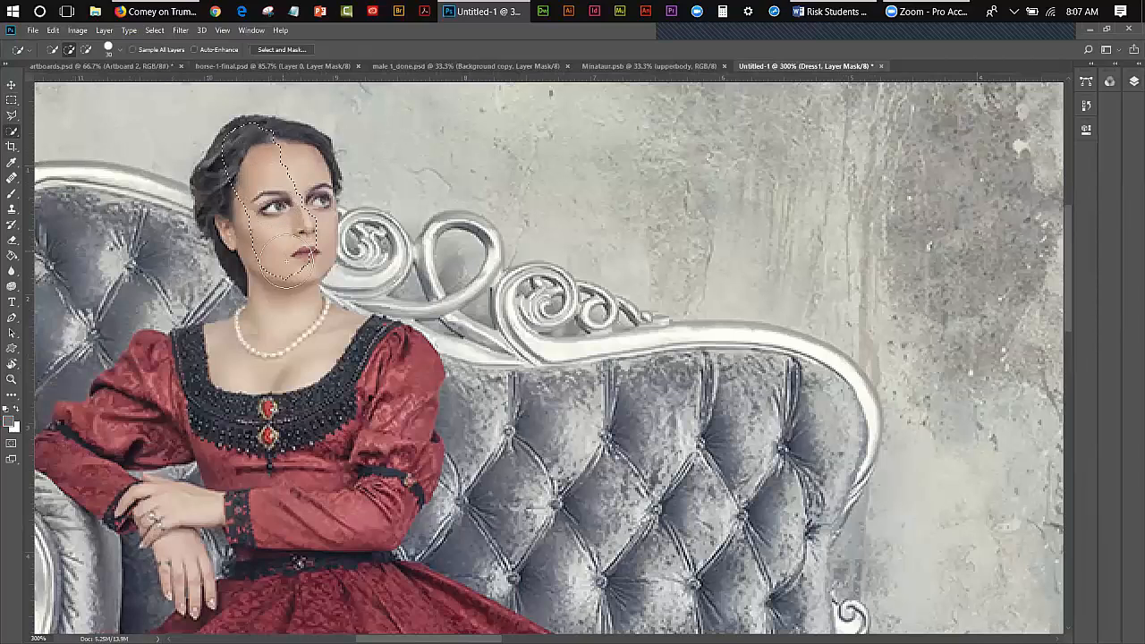
key(ctrl+d)
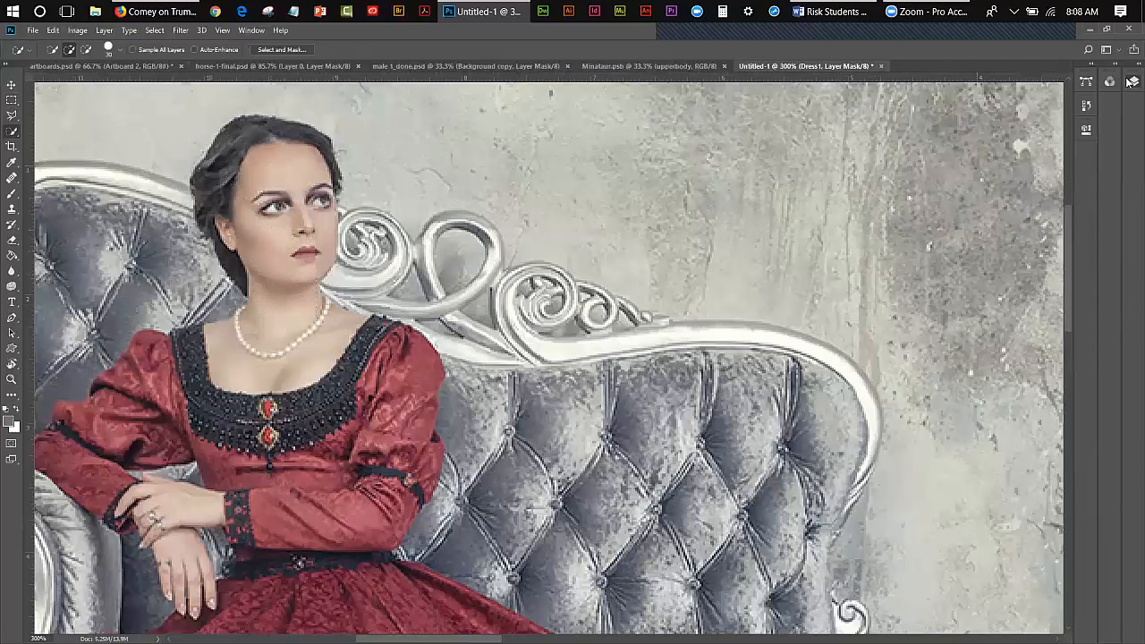
click(1133, 81)
click(1058, 216)
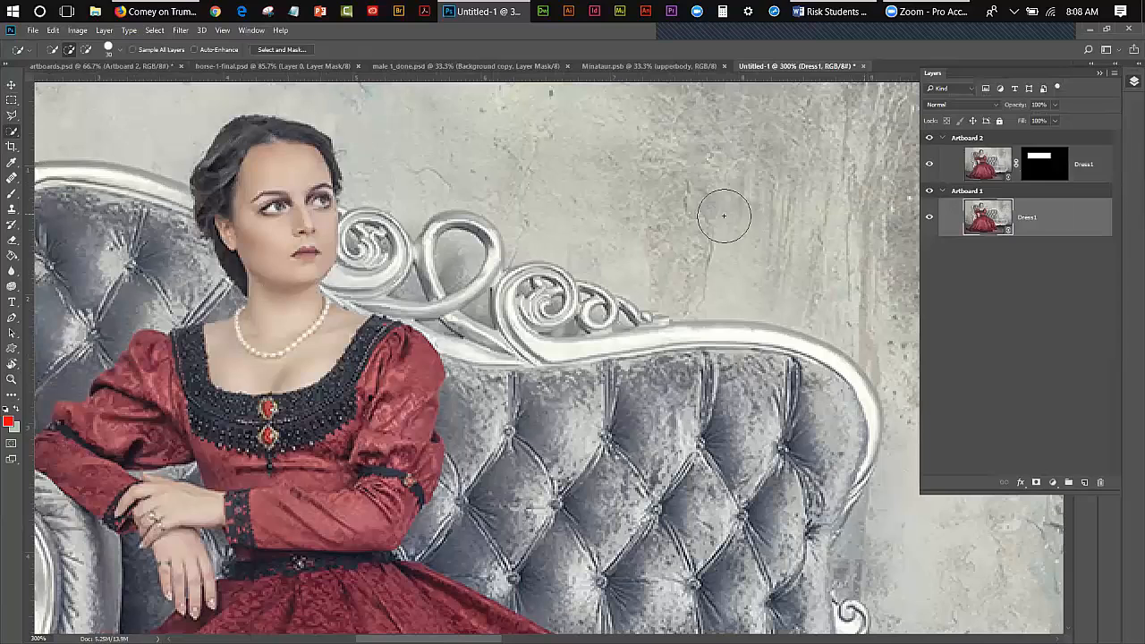
drag(253, 170, 239, 166)
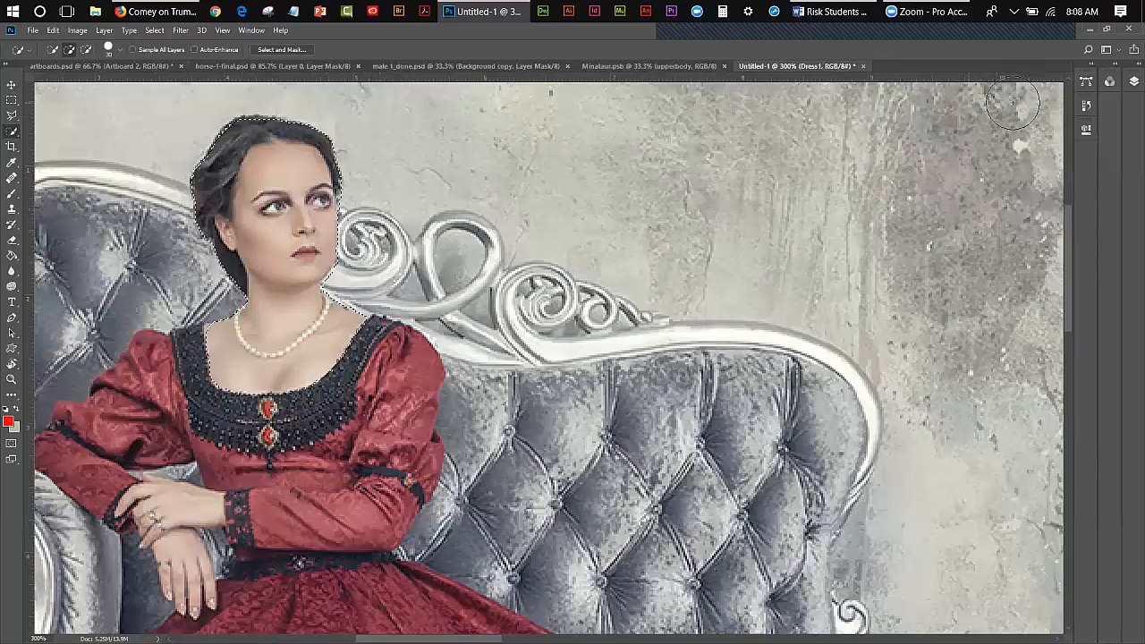
click(1135, 81)
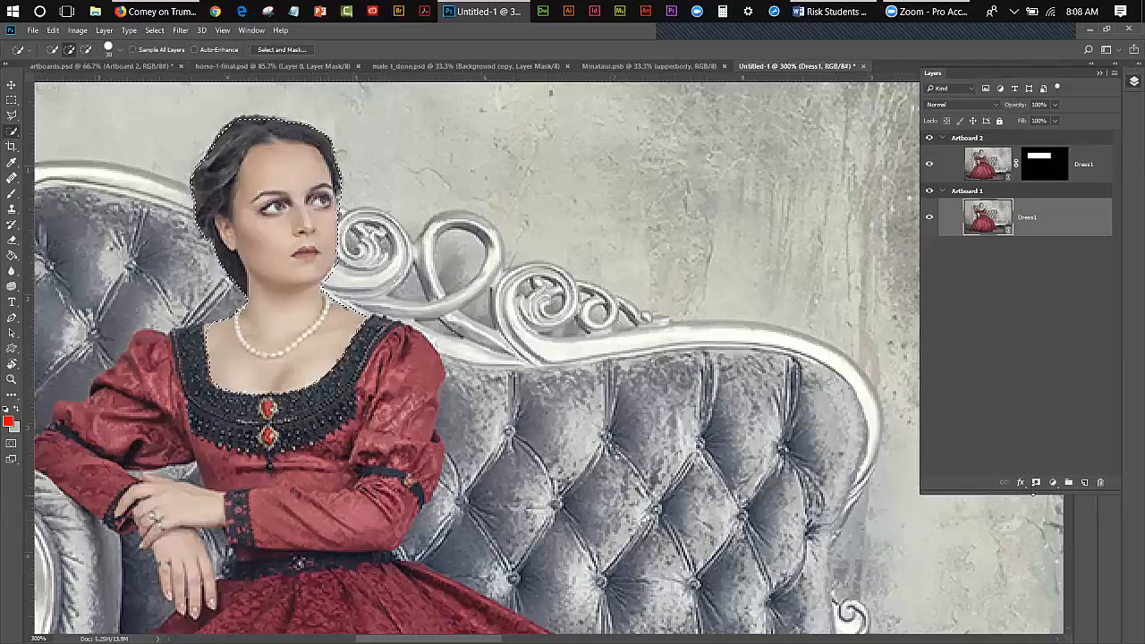
click(1035, 483)
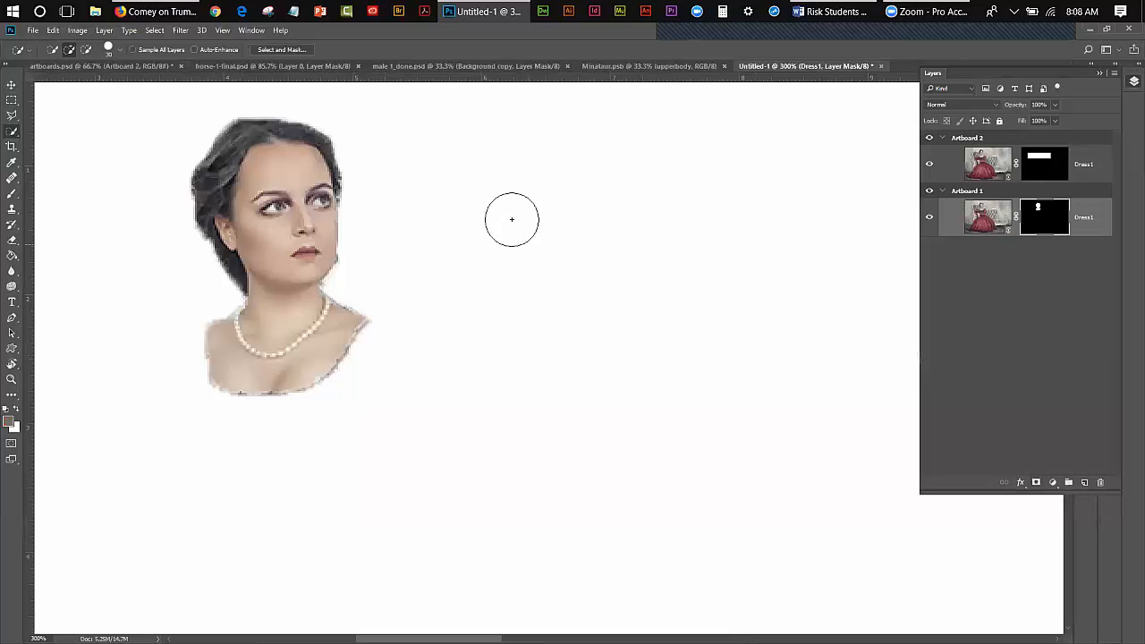
click(222, 30)
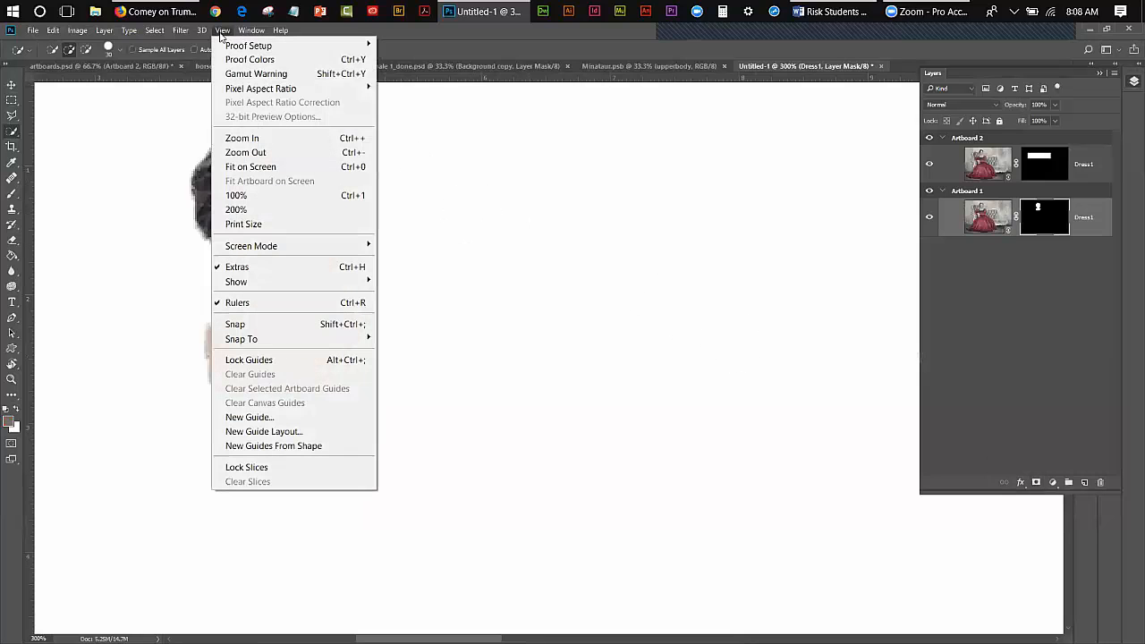
click(246, 167)
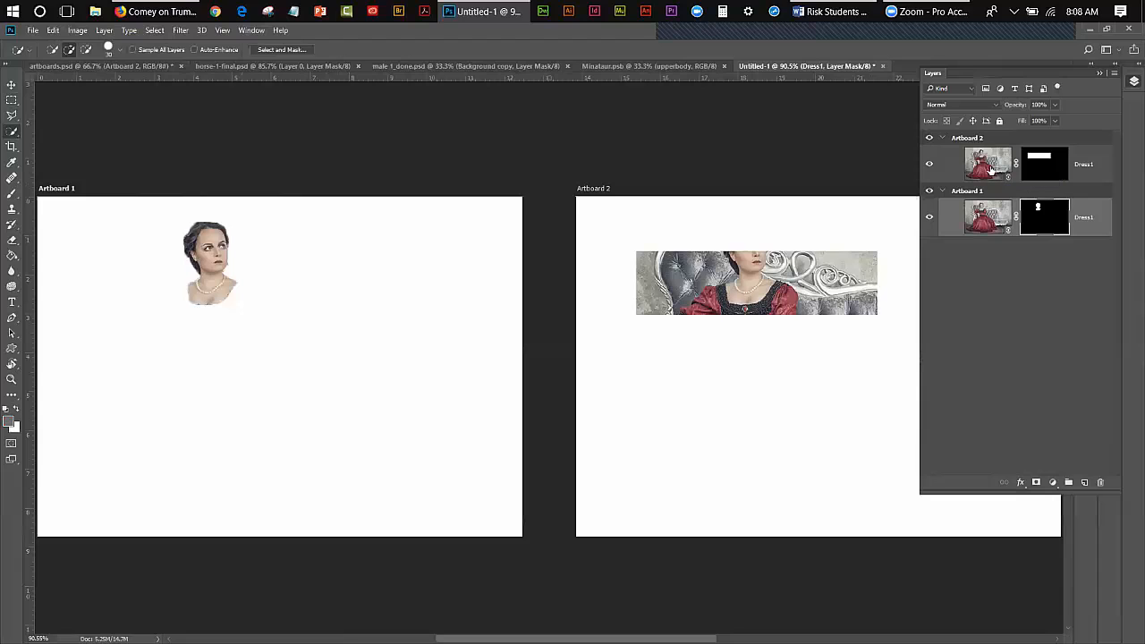
Duplicate the masked Dress1 layer of Artboard 2 and delete the layer mask from the lower copy
drag(992, 168, 1088, 483)
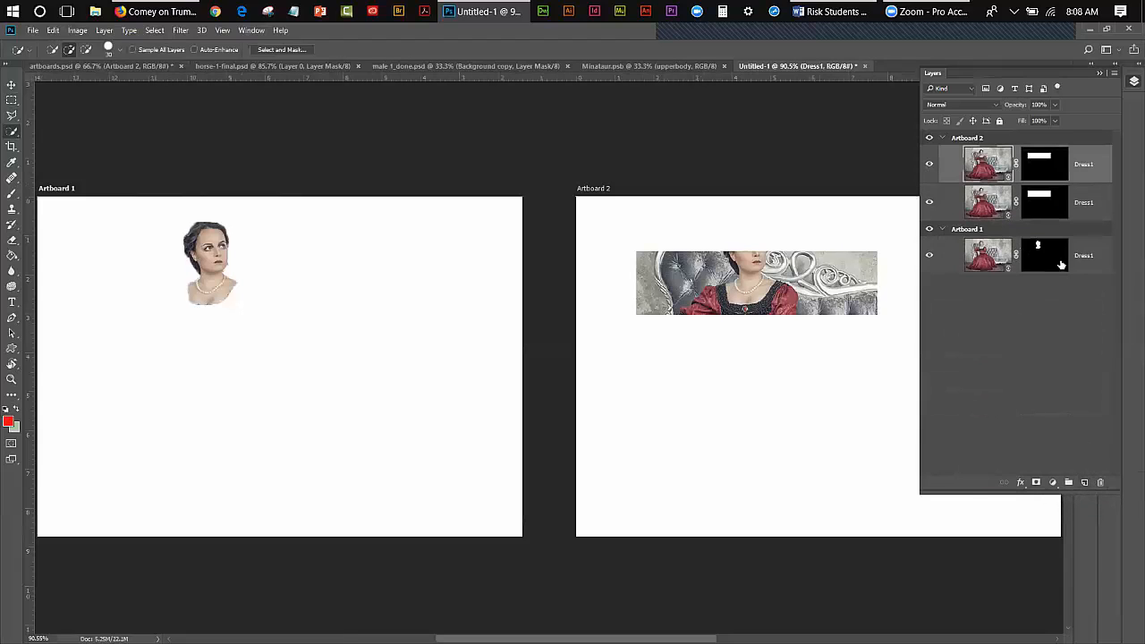
click(1055, 207)
right_click(1053, 210)
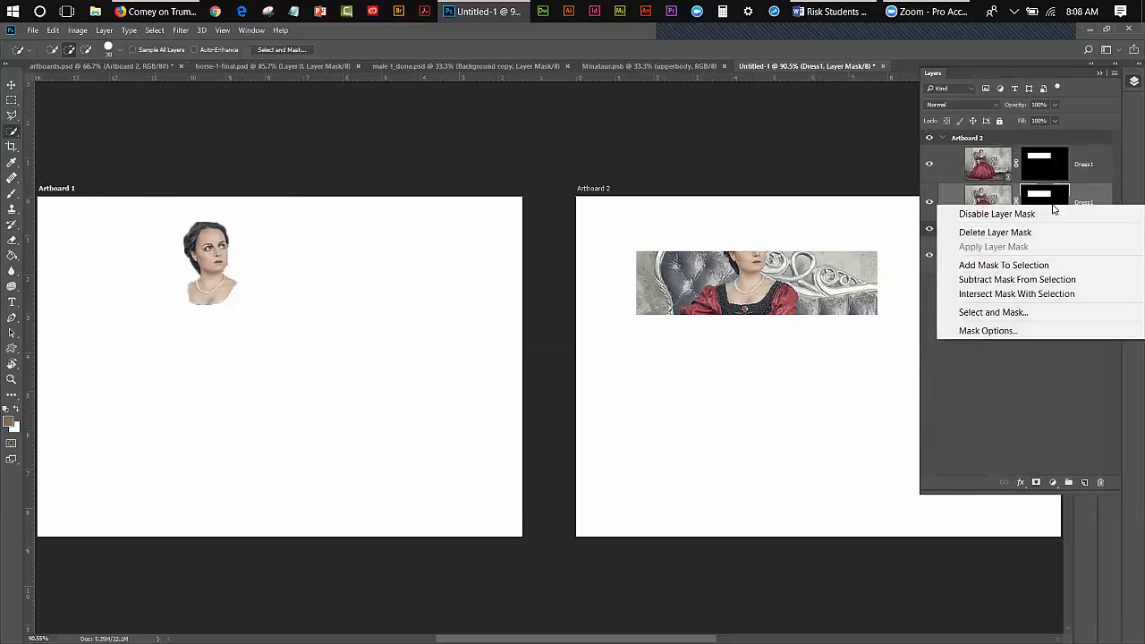
click(995, 232)
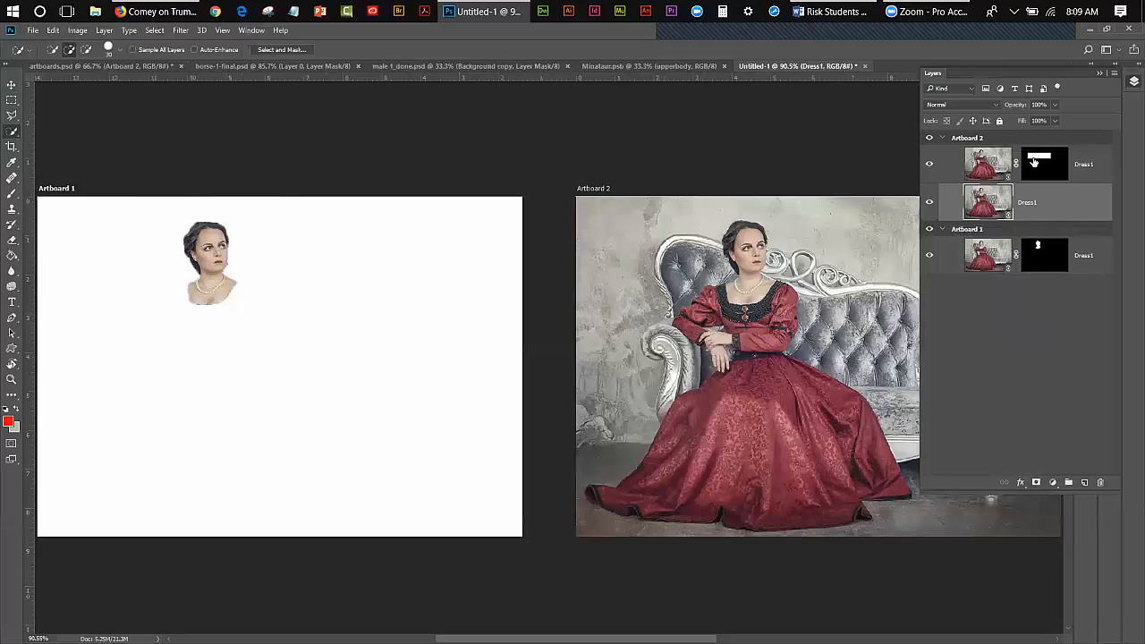
Add a Brightness/Contrast adjustment with brightness 68 above Artboard 2's masked Dress1 and clip it to that layer
click(1037, 169)
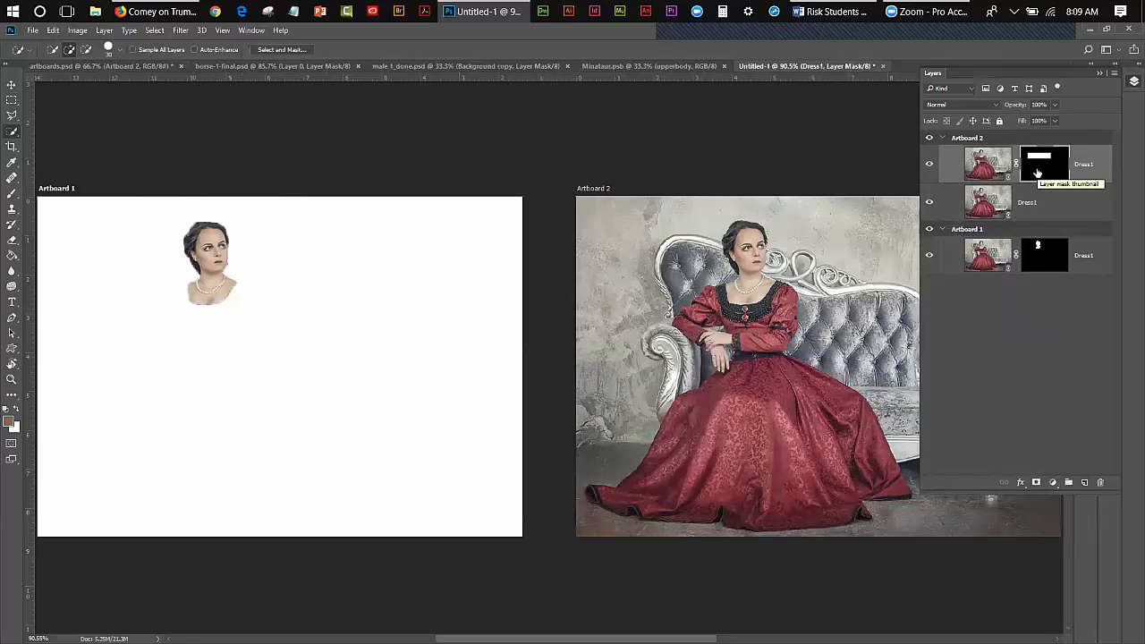
click(1052, 483)
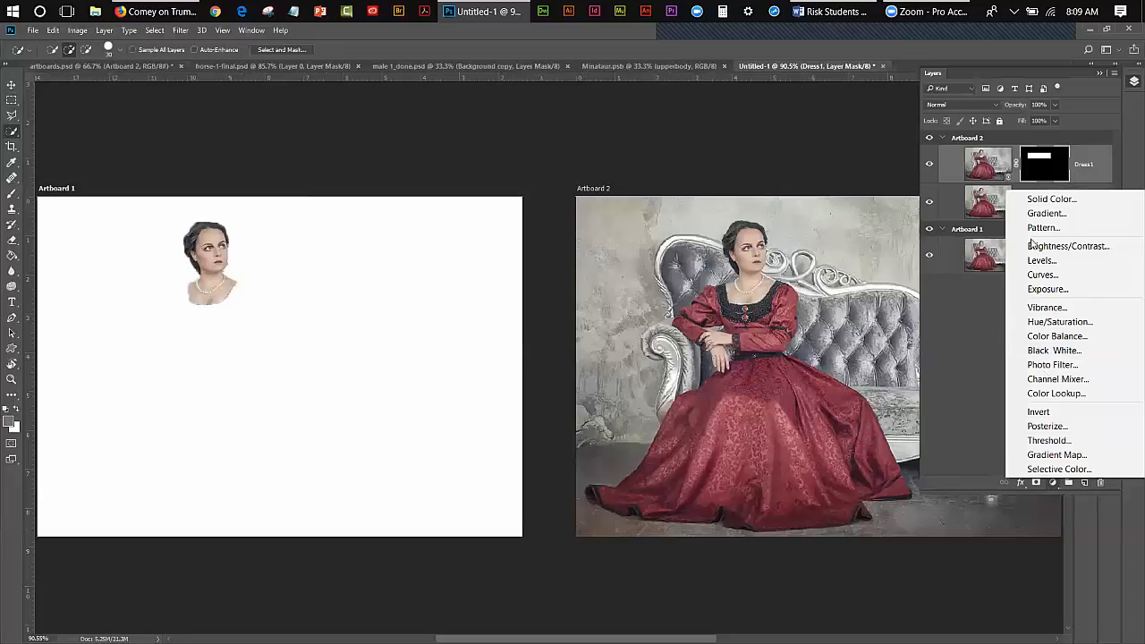
click(1036, 249)
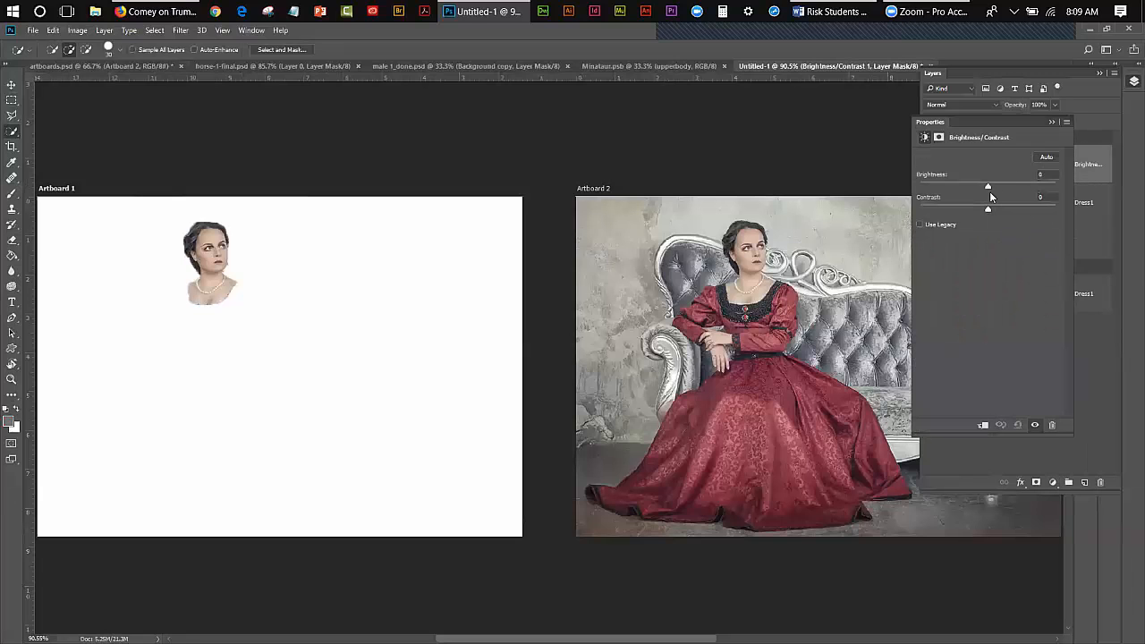
drag(988, 189, 1020, 187)
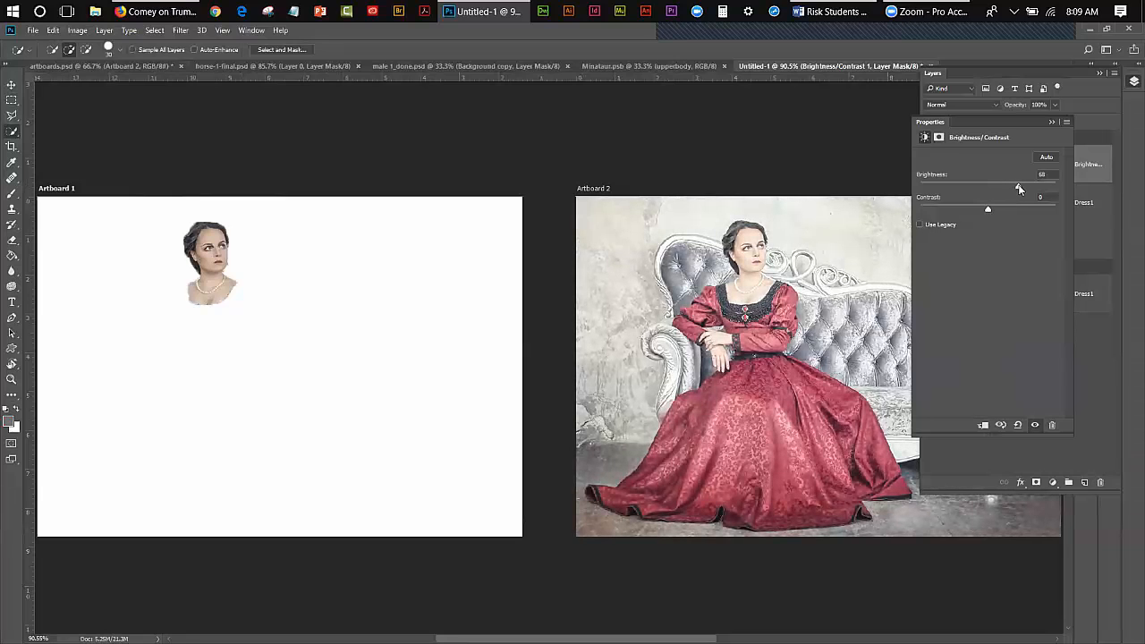
click(1051, 123)
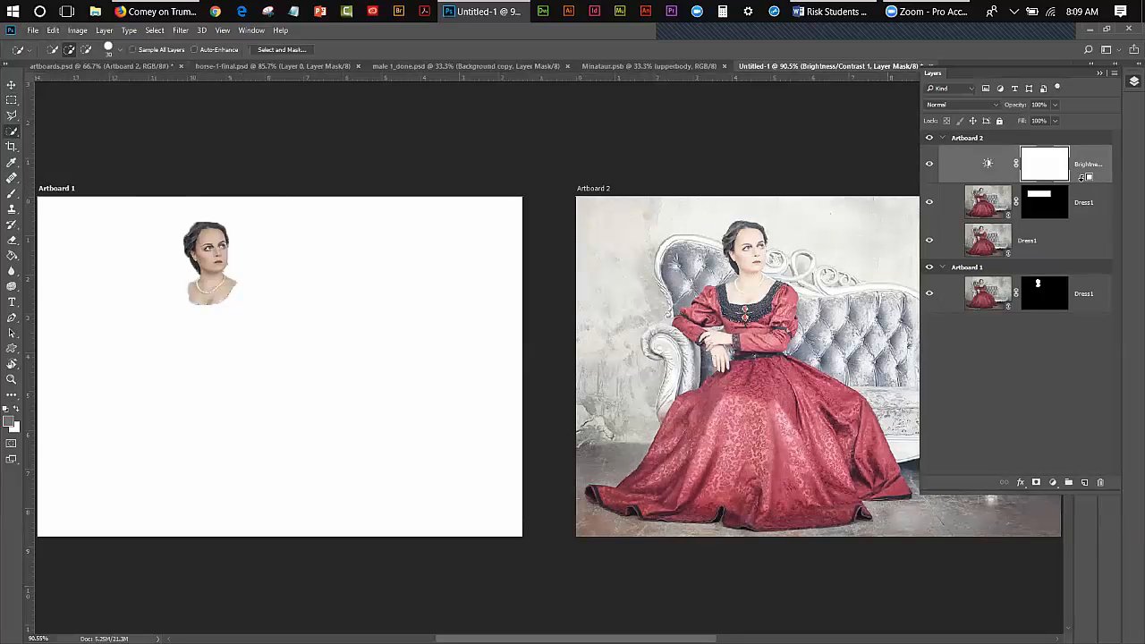
alt+click(1082, 176)
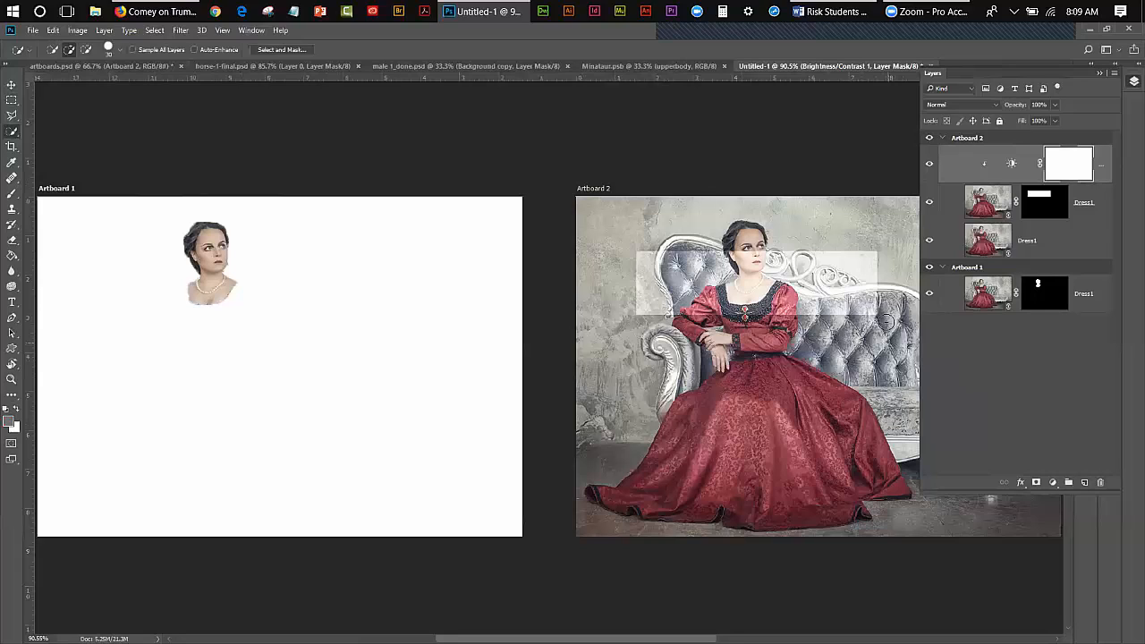
Collapse both artboards in the layer list, check each one's visibility separately and expand them again
click(942, 268)
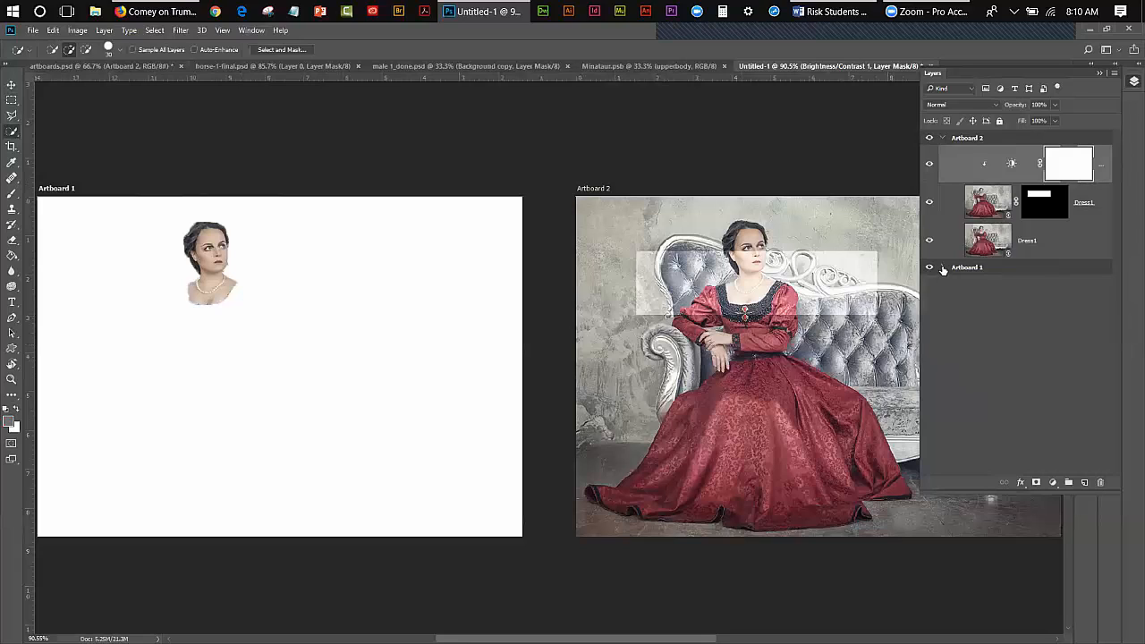
click(942, 267)
click(942, 268)
click(943, 137)
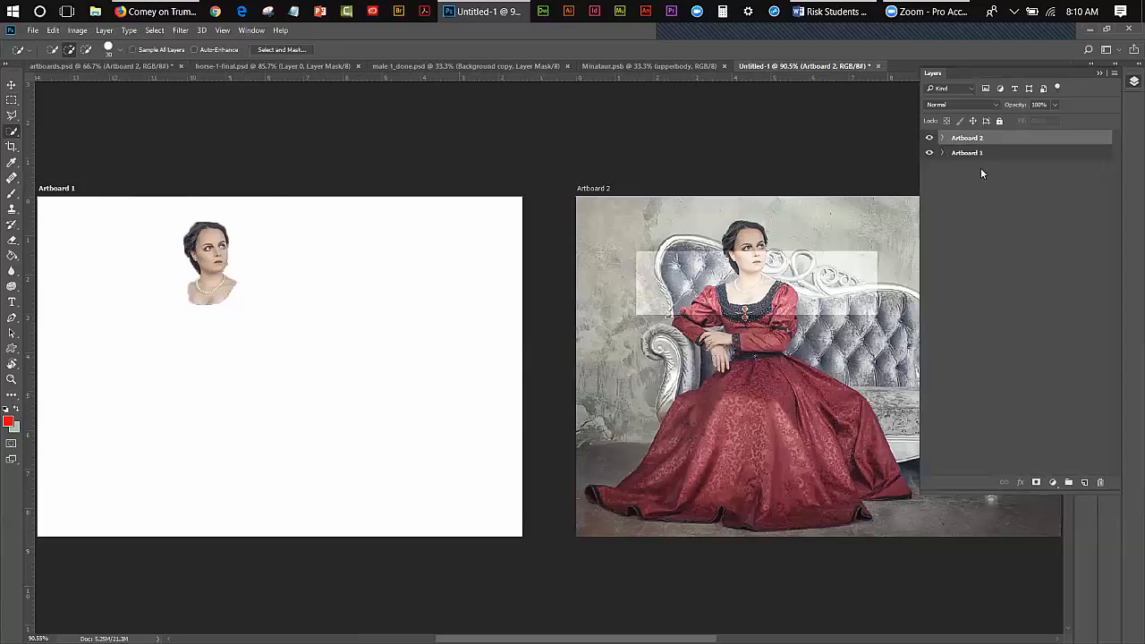
click(929, 138)
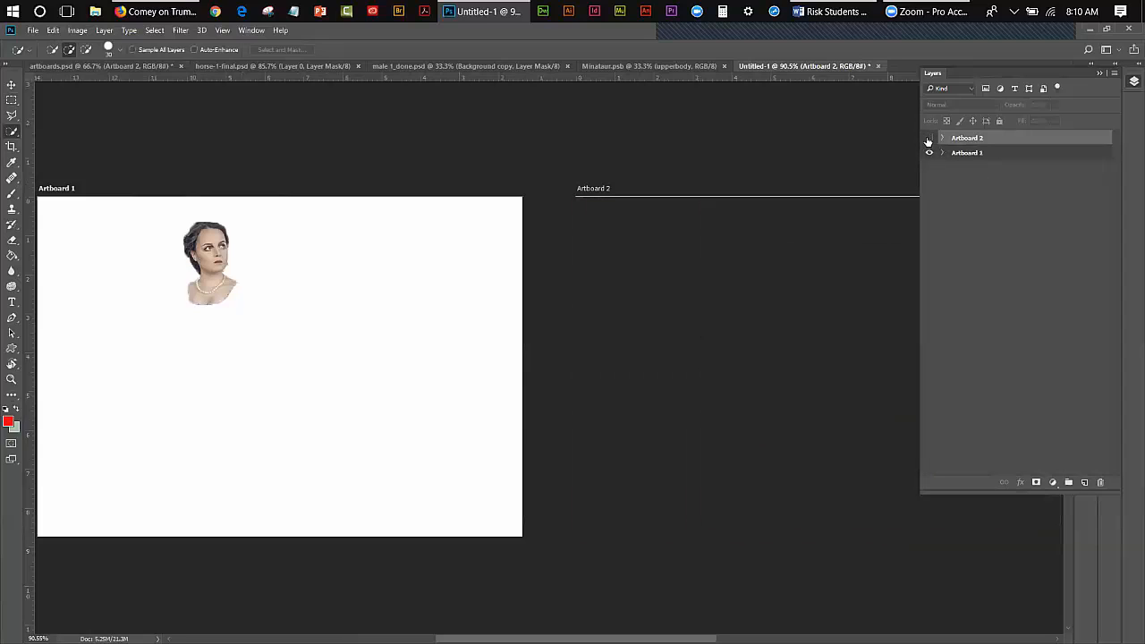
click(929, 139)
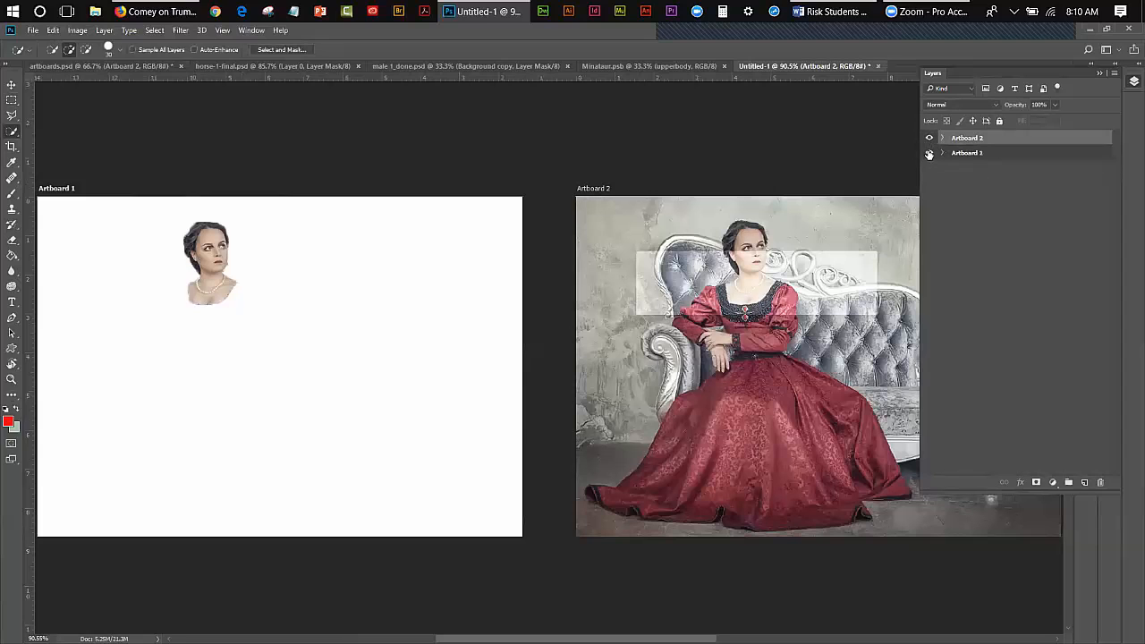
click(929, 153)
click(929, 153)
click(942, 139)
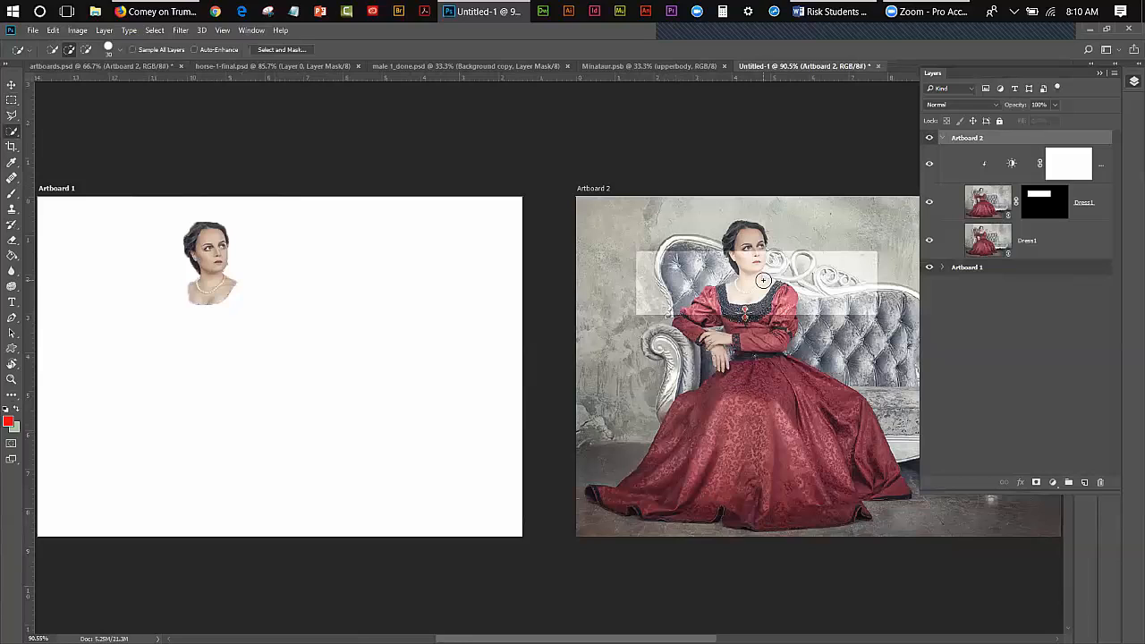
click(942, 267)
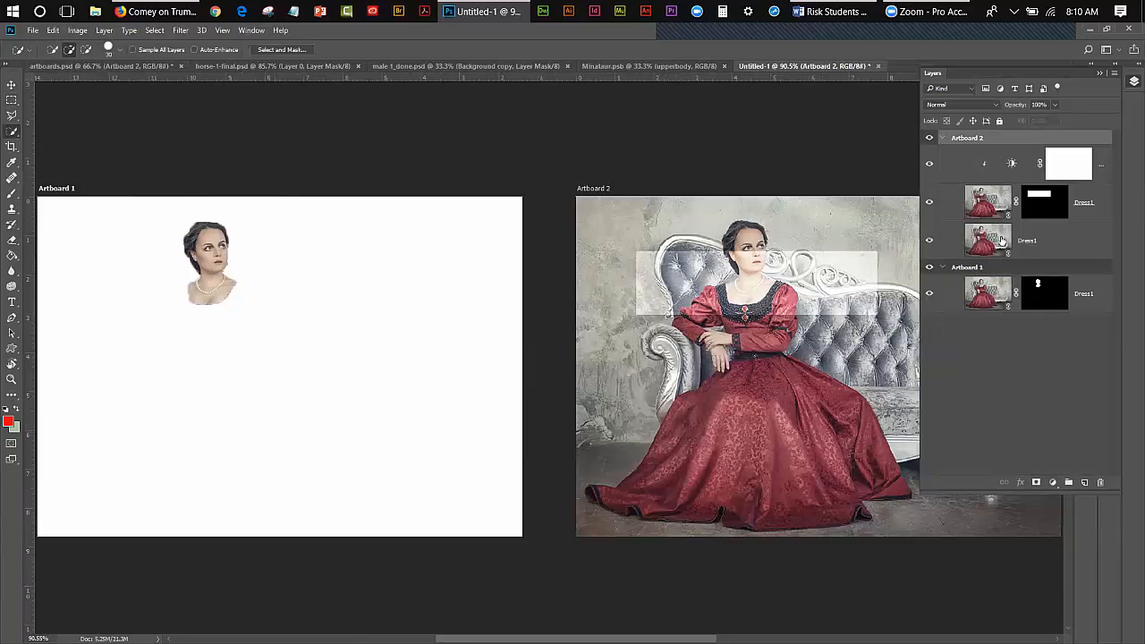
Add a Brightness/Contrast adjustment layer above the masked Dress1 layer of Artboard 1
click(990, 304)
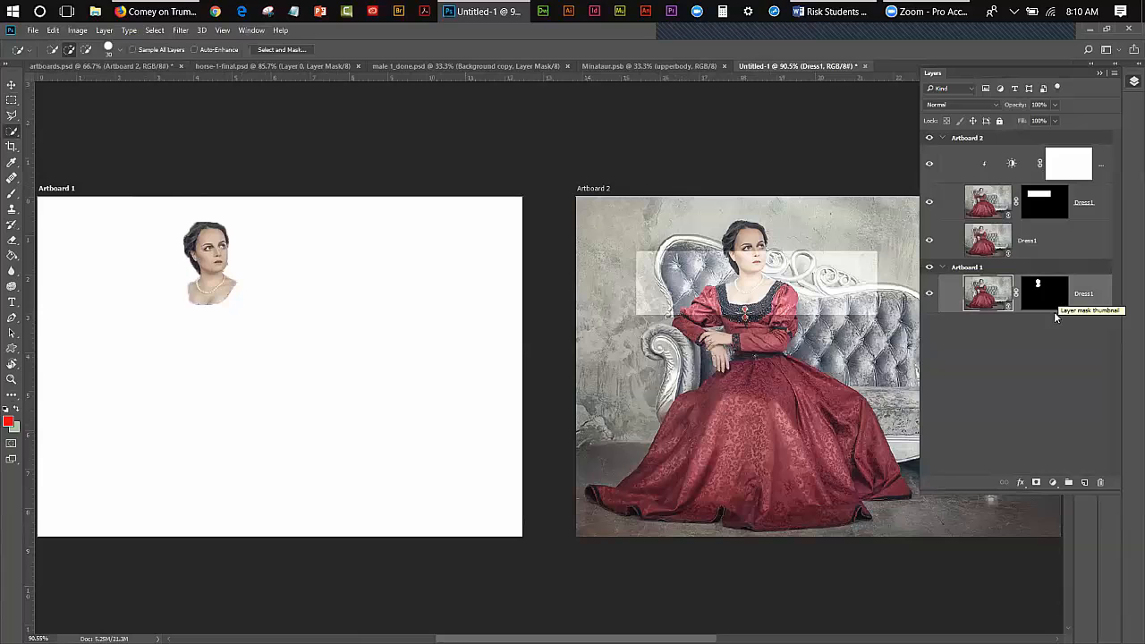
click(1053, 483)
click(1062, 250)
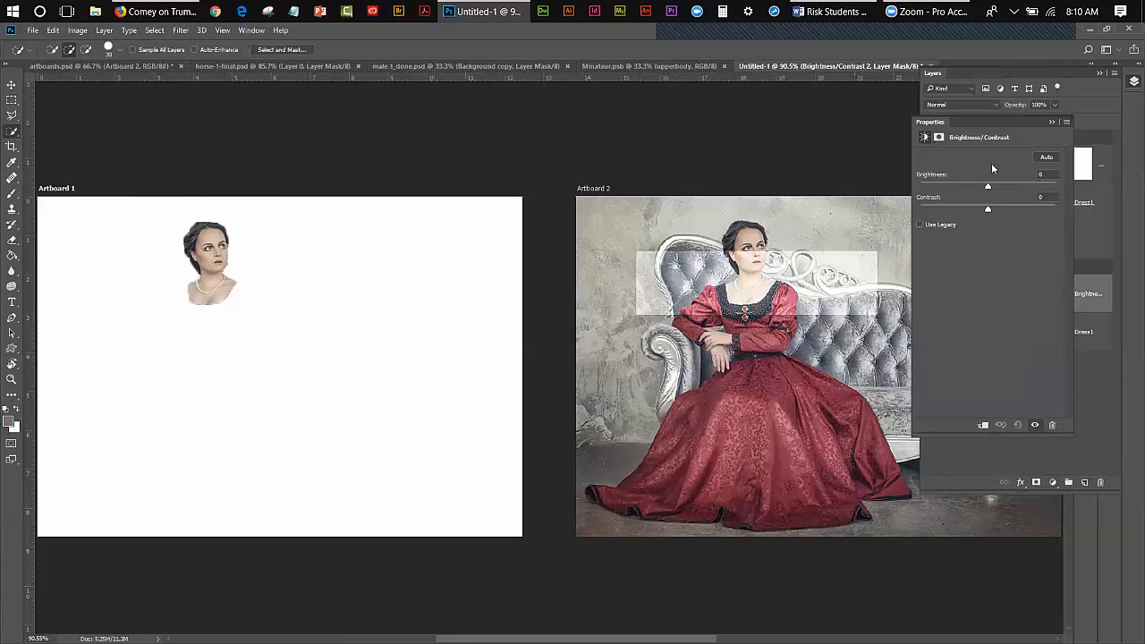
click(1067, 122)
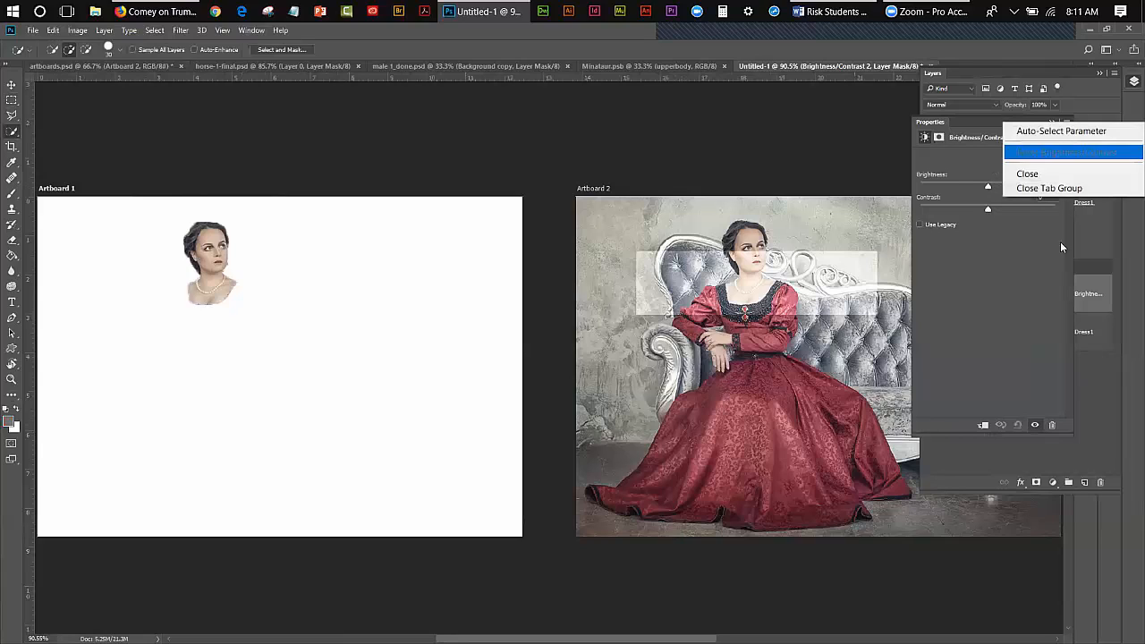
click(1045, 174)
click(1049, 122)
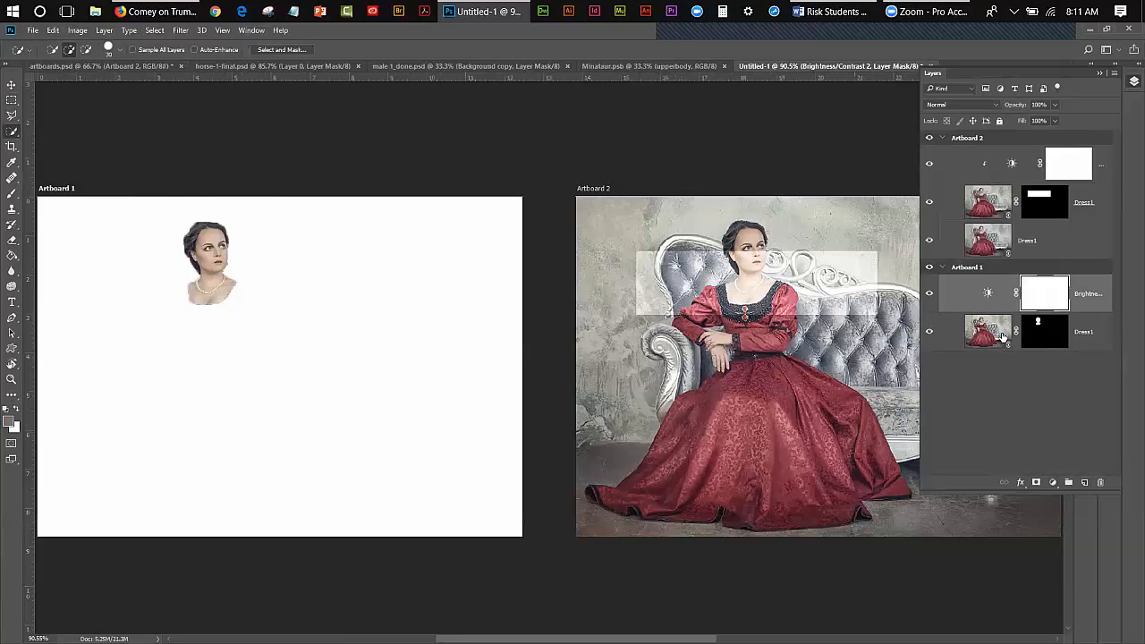
Duplicate Artboard 1's masked Dress1 layer and delete the layer mask from the lower copy
drag(1002, 337, 1085, 482)
click(1052, 371)
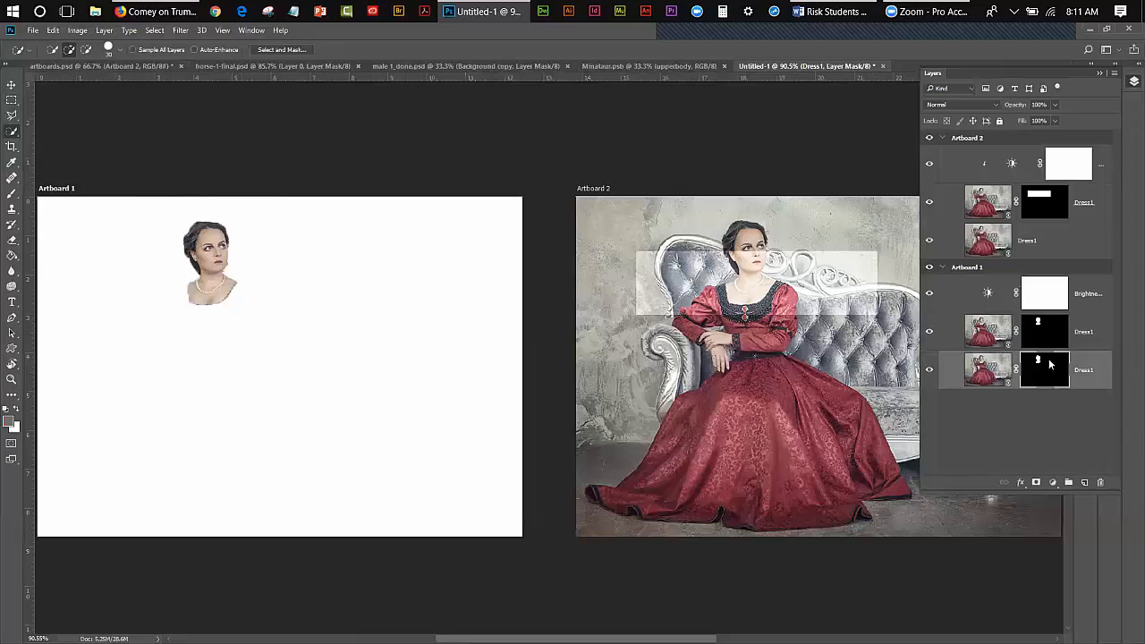
right_click(1049, 358)
click(1013, 393)
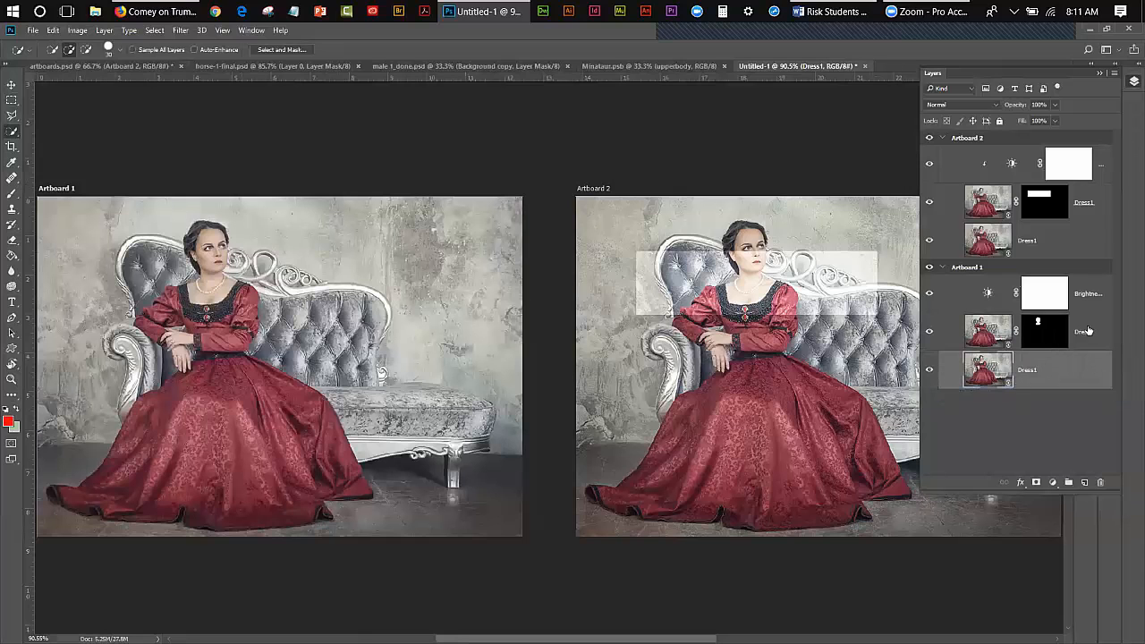
Set the brightness of Artboard 1's adjustment layer to -134 and clip it to the masked Dress1
double_click(988, 296)
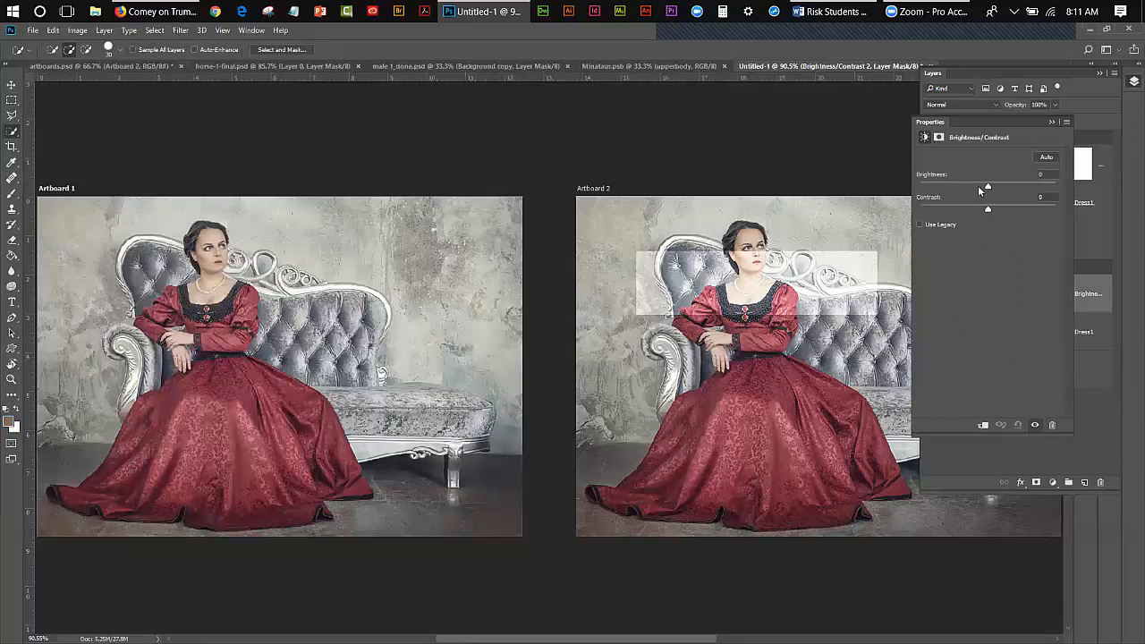
drag(988, 182, 927, 198)
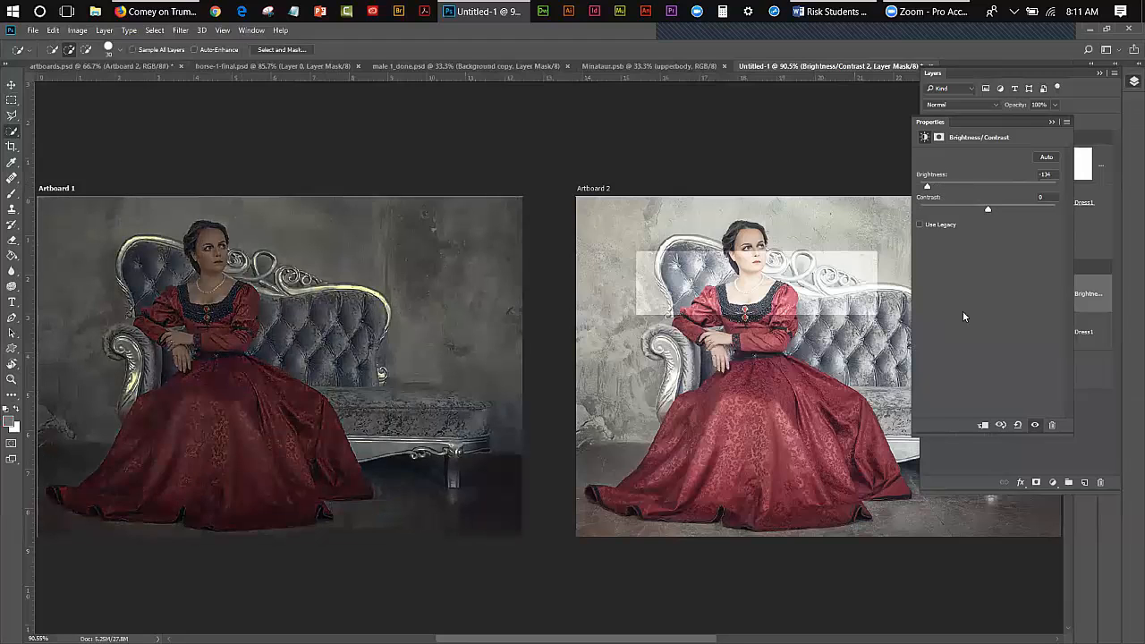
click(1053, 123)
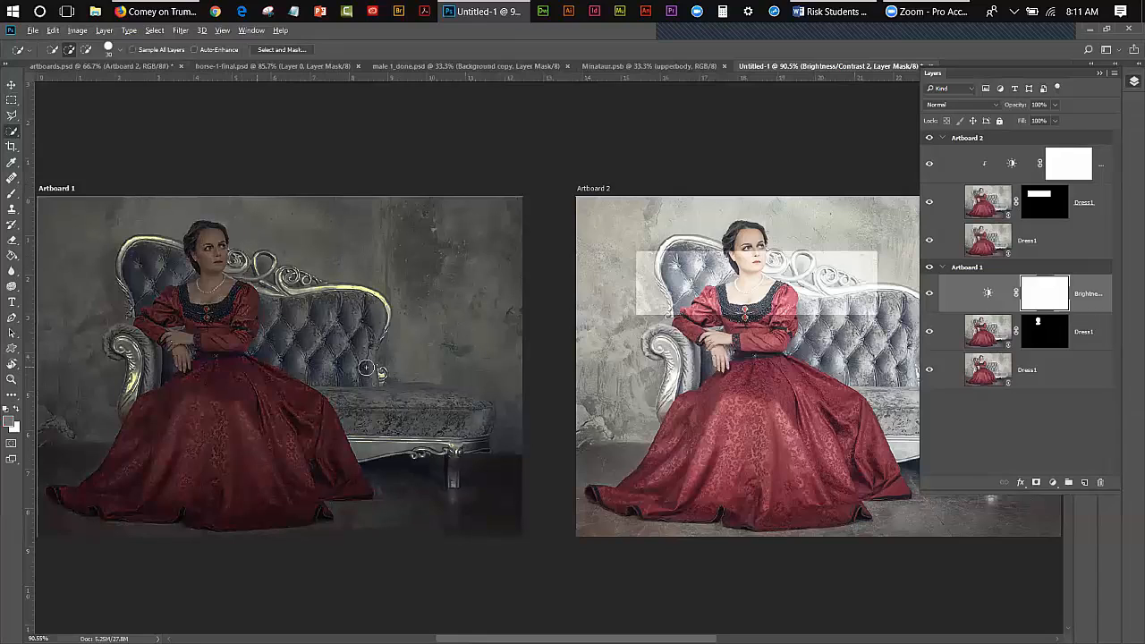
alt+click(1091, 307)
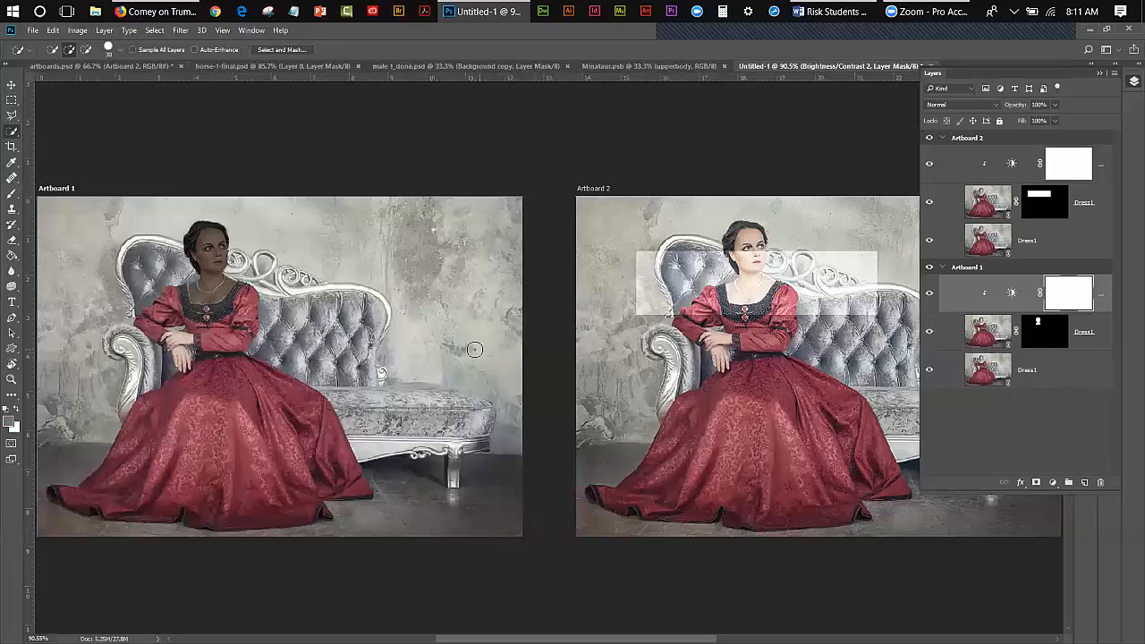
Compare both artboards with their clipped Brightness/Contrast adjustments shown and hidden, leaving Artboard 1's adjustment hidden
click(929, 296)
click(929, 295)
click(929, 295)
click(929, 295)
click(929, 163)
click(929, 163)
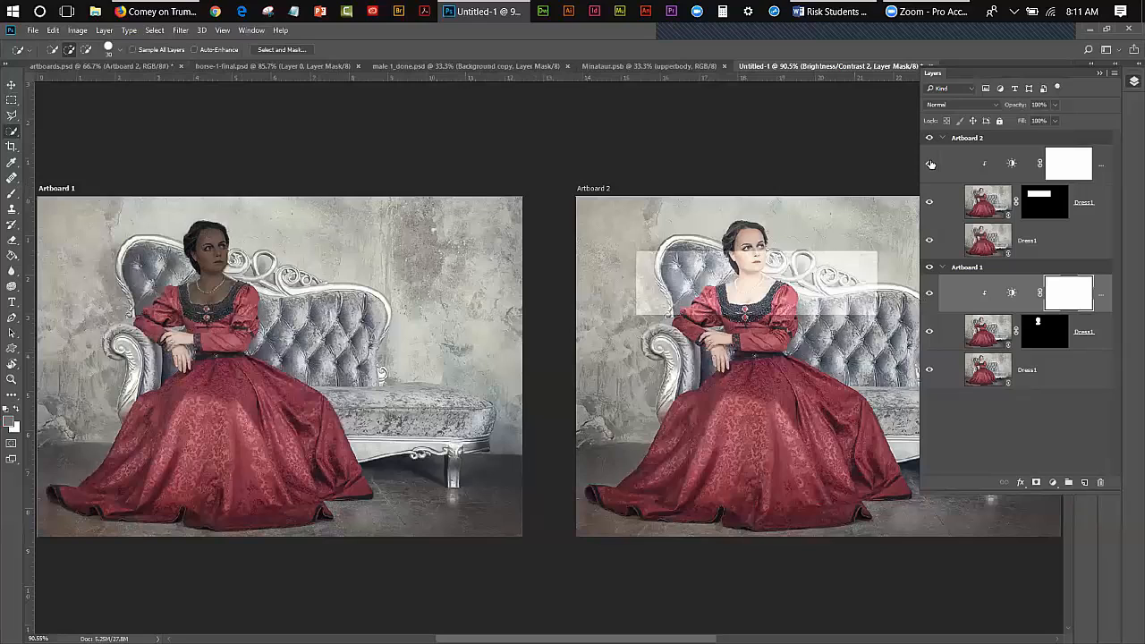
click(929, 293)
click(929, 293)
click(929, 294)
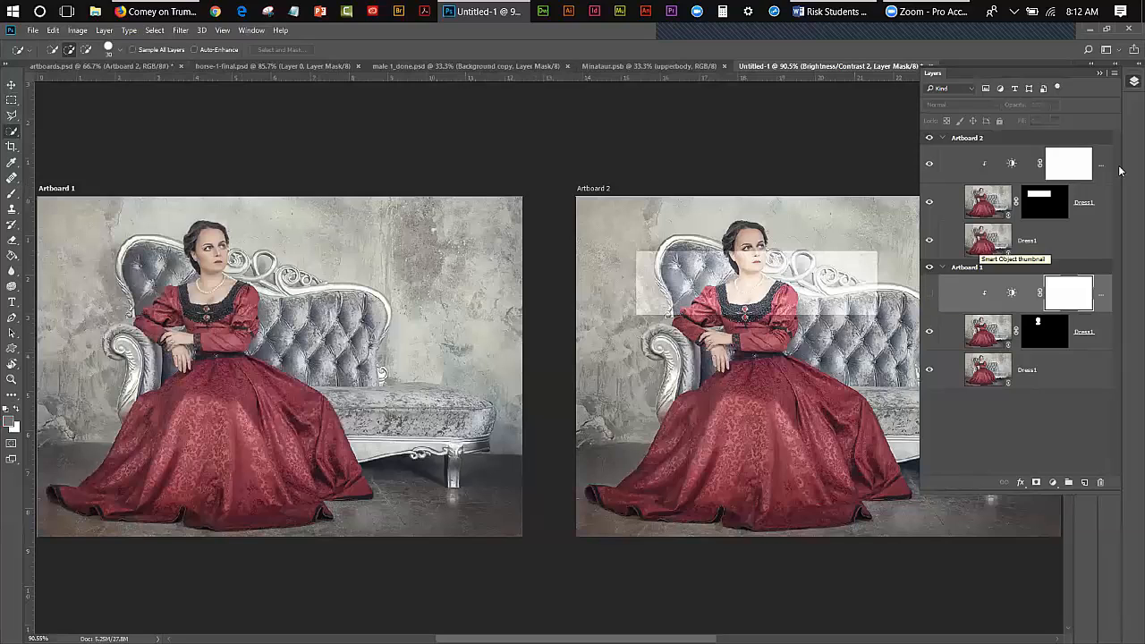
click(1099, 72)
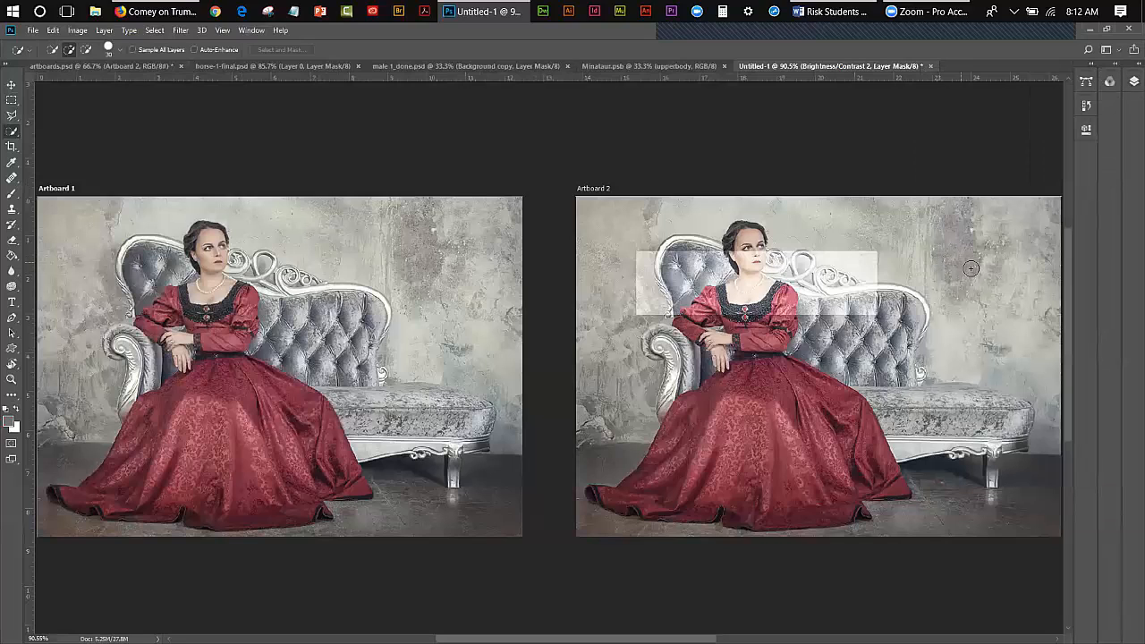